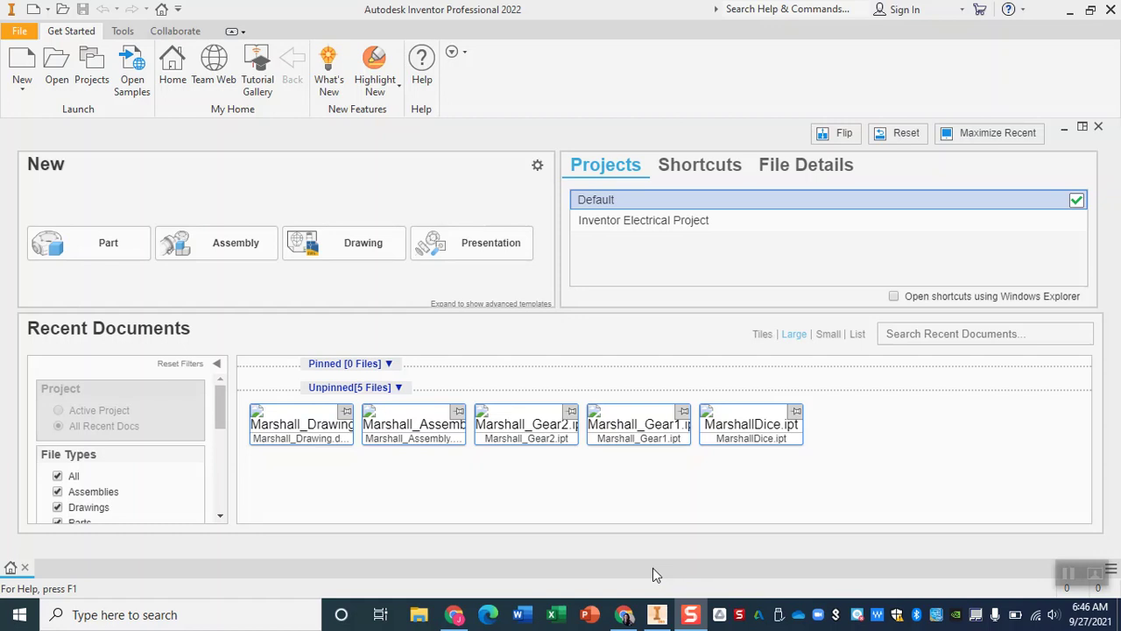
Open the part file Marshall Peg.ipt from the user's folder on the Desktop
mouse_move(636, 431)
left_click(57, 68)
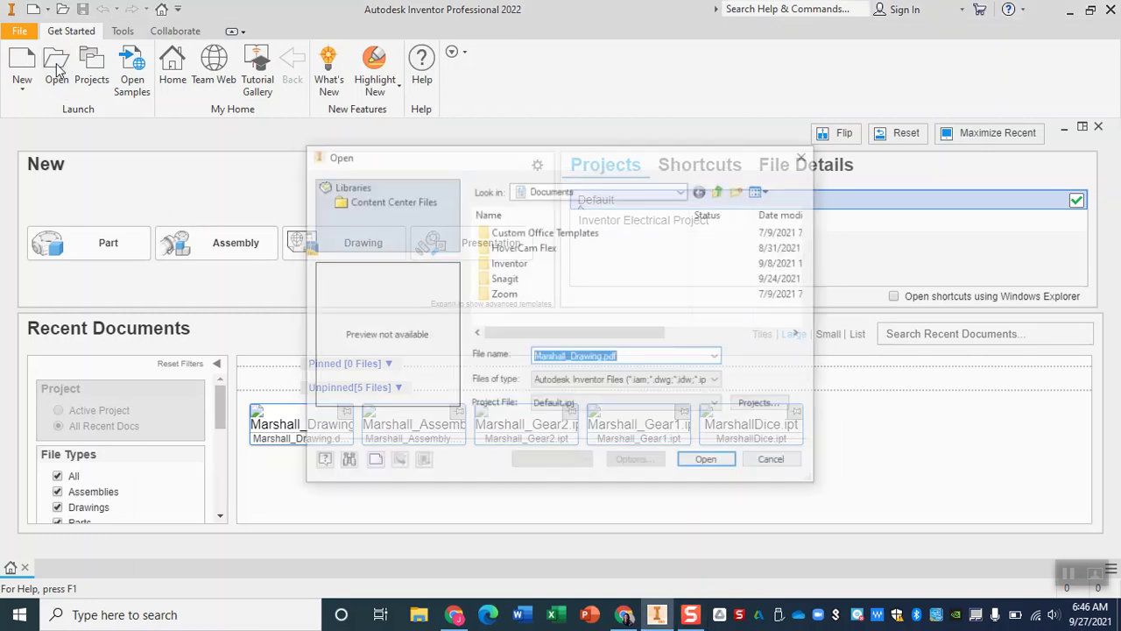
left_click(597, 192)
left_click(596, 192)
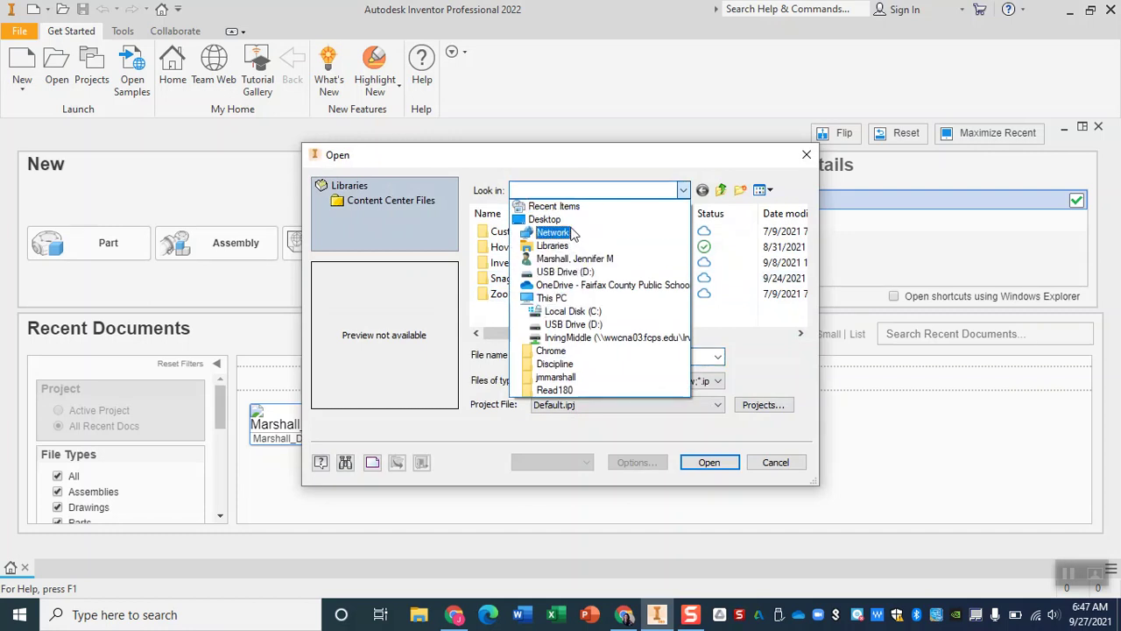
left_click(569, 219)
scroll(567, 267, "down", 3)
scroll(568, 272, "down", 2)
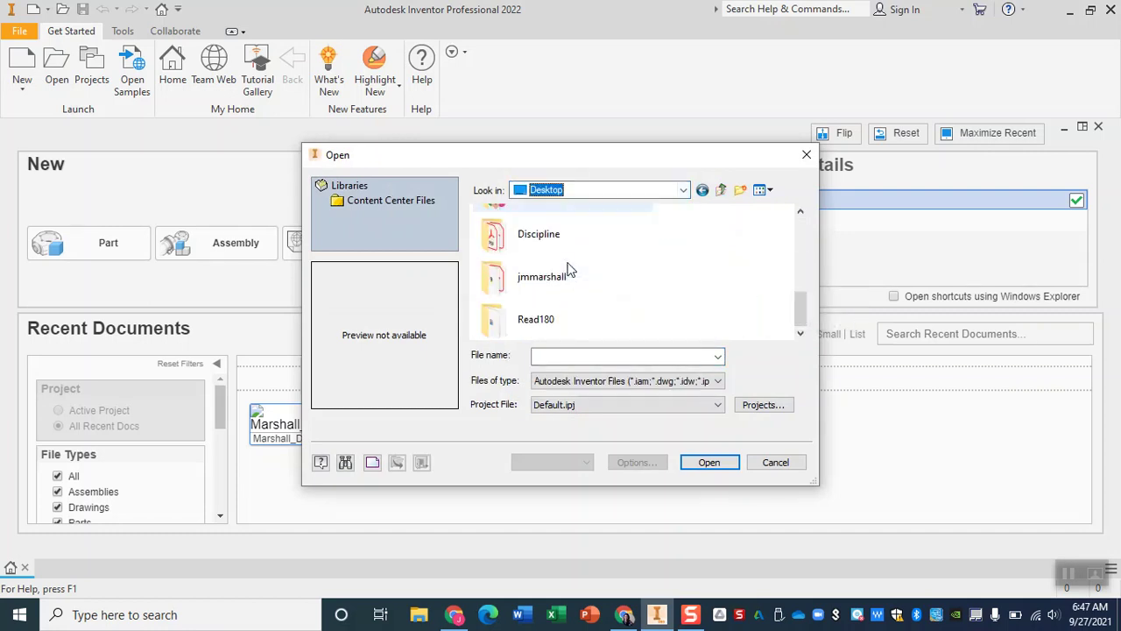
double_click(569, 273)
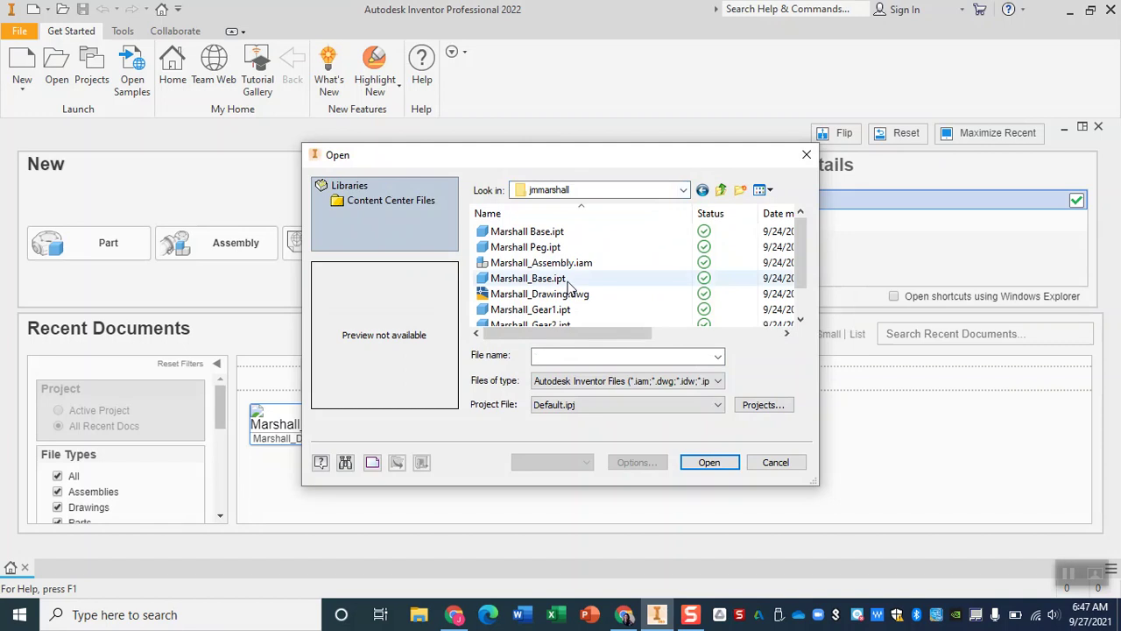
double_click(565, 249)
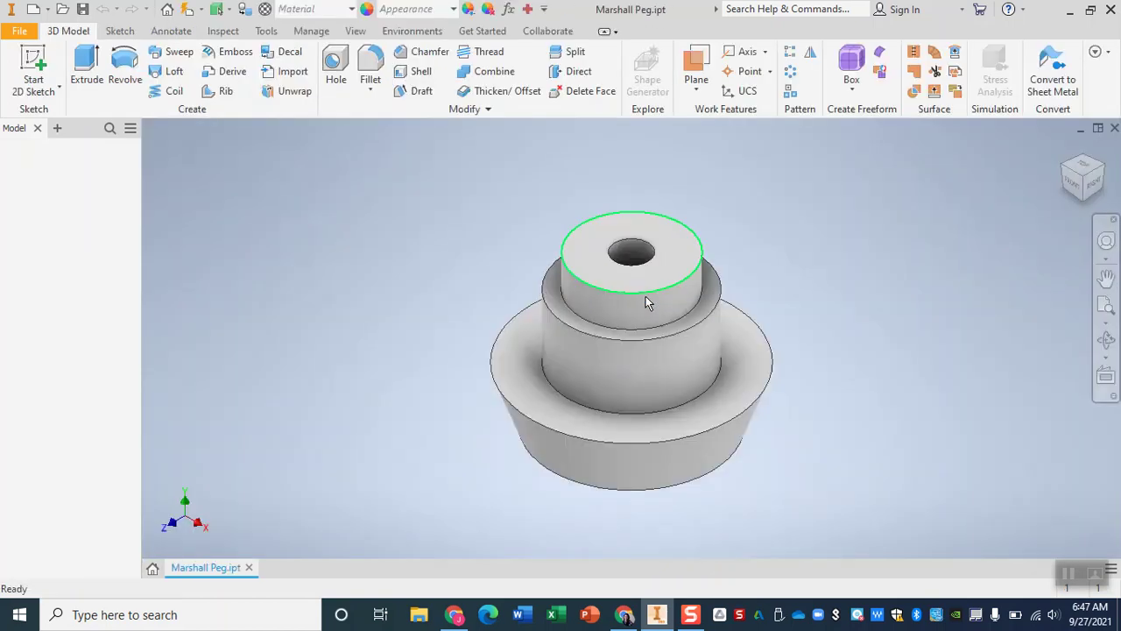
Export the peg part to a CAD format as the STL file Marshall Peg.stl in the same folder
scroll(713, 391, "up", 2)
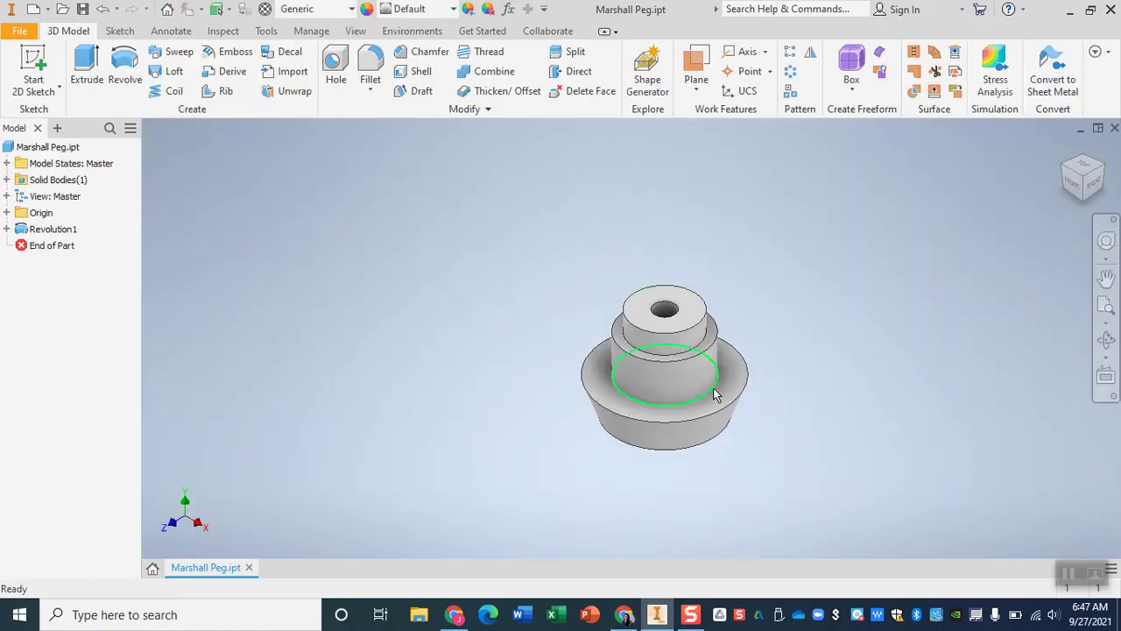
left_click(10, 34)
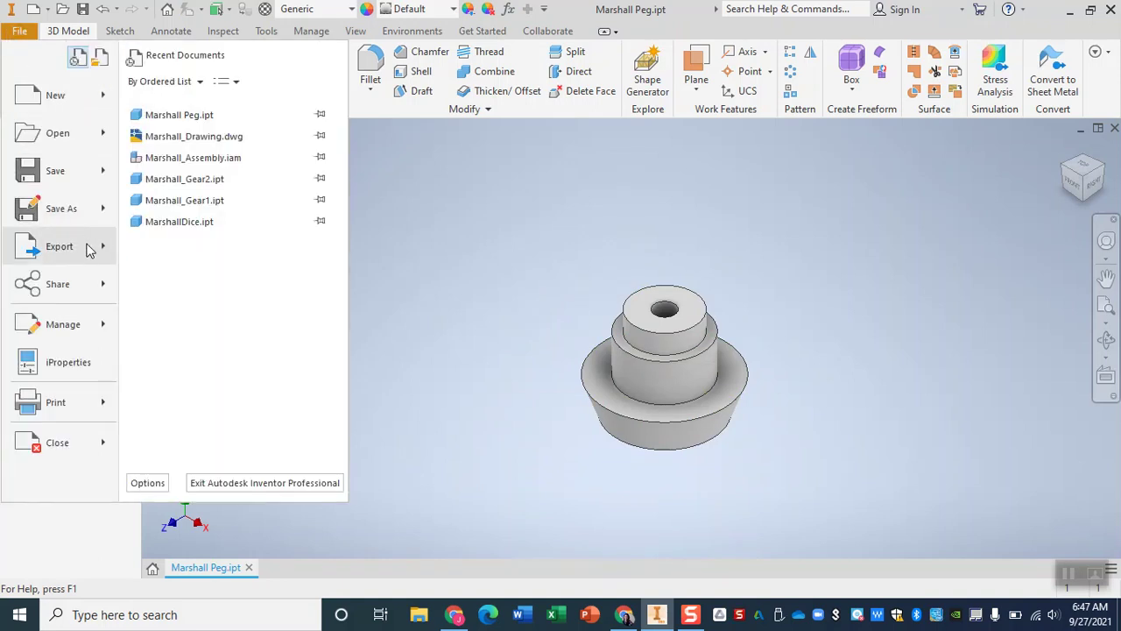
mouse_move(91, 247)
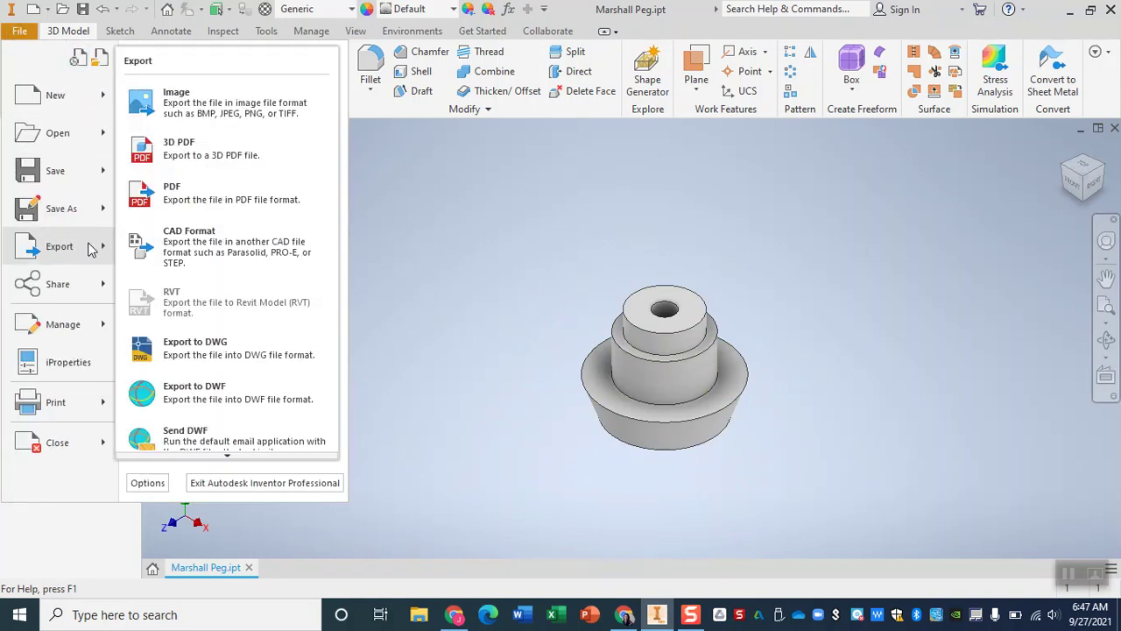
left_click(212, 251)
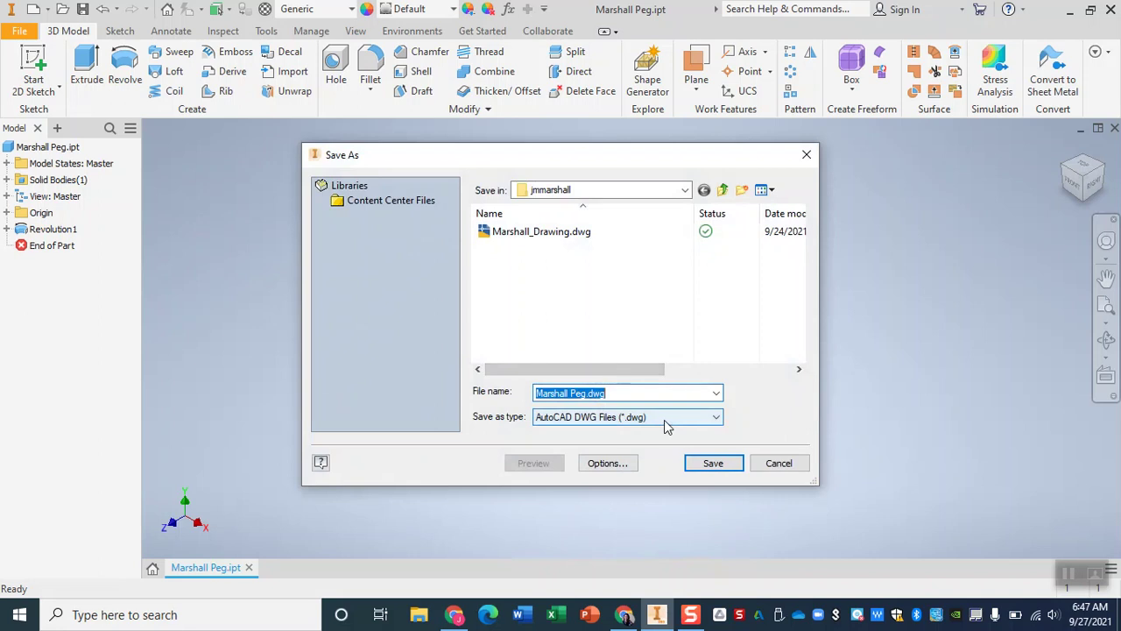
left_click(666, 421)
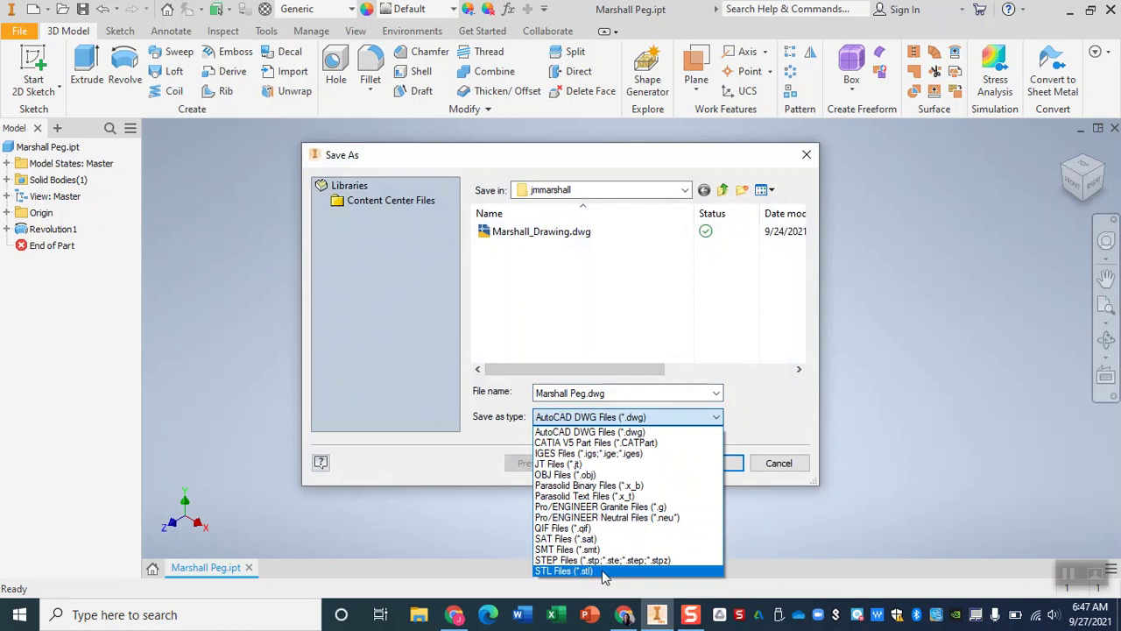
left_click(565, 572)
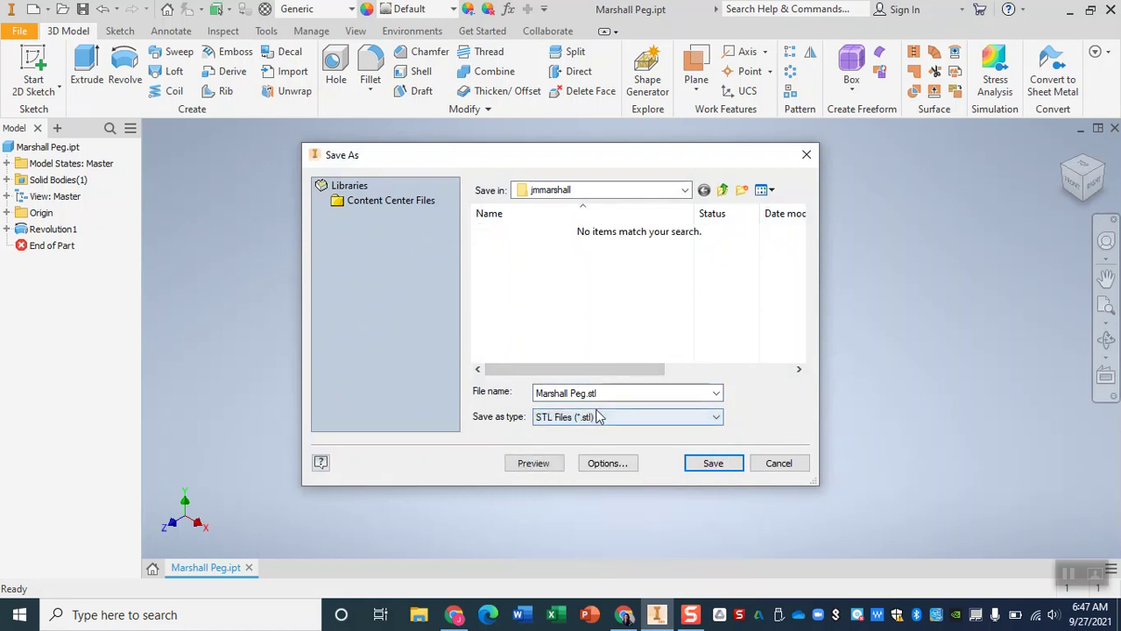
left_click(732, 462)
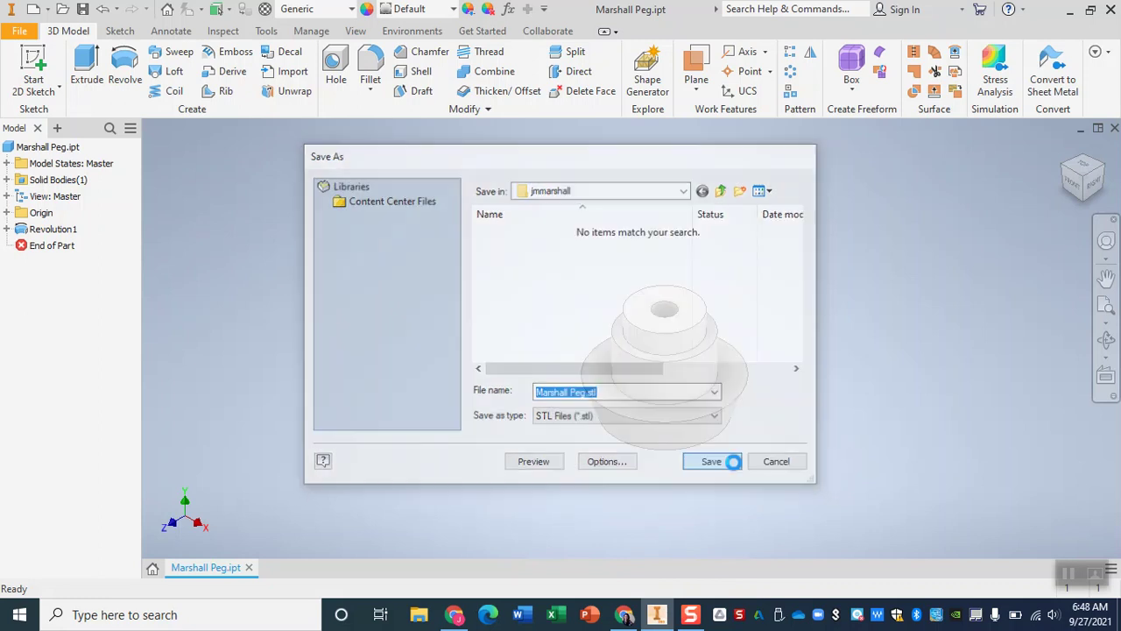
In File Explorer, sort the user's Desktop folder by date modified and copy Marshall Peg.stl to USB Drive (D:)
left_click(420, 614)
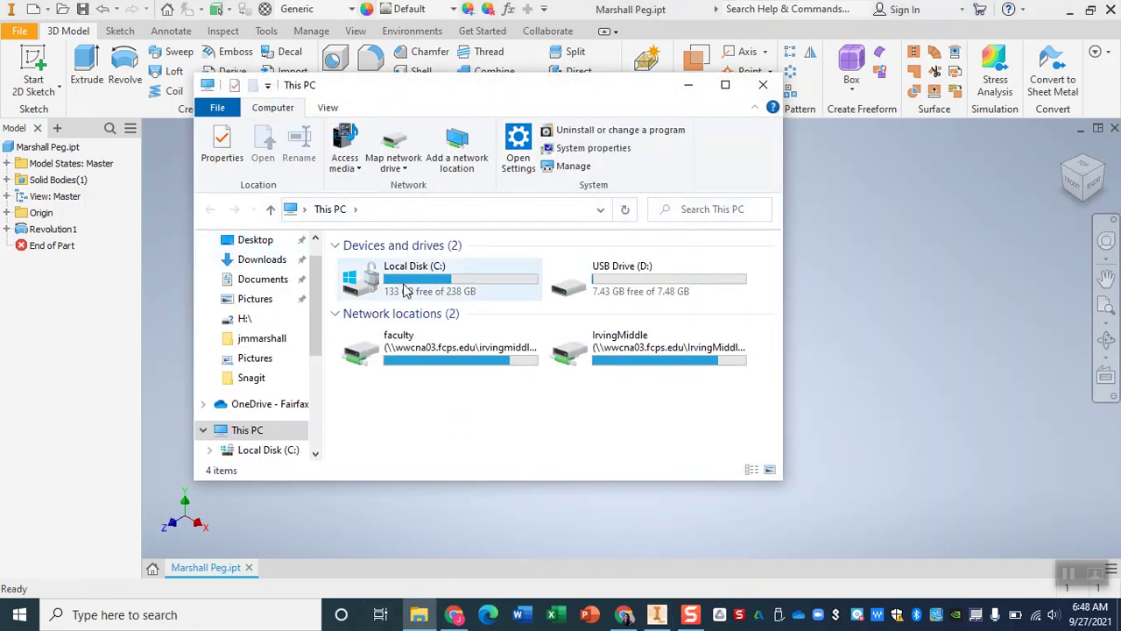
left_click(256, 240)
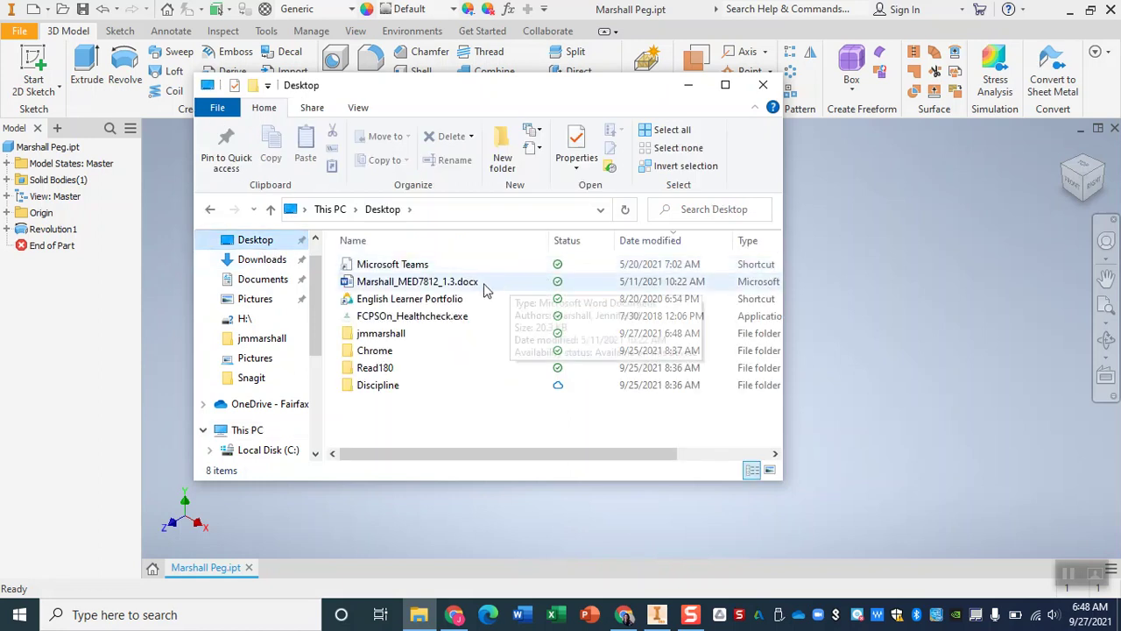
double_click(379, 333)
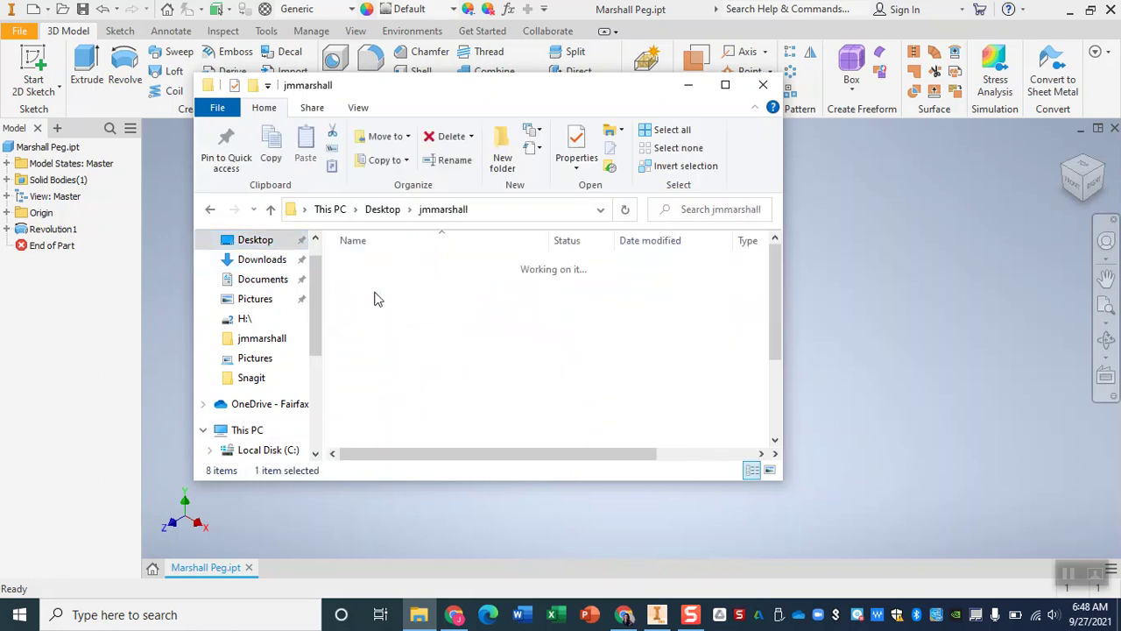
left_click(620, 241)
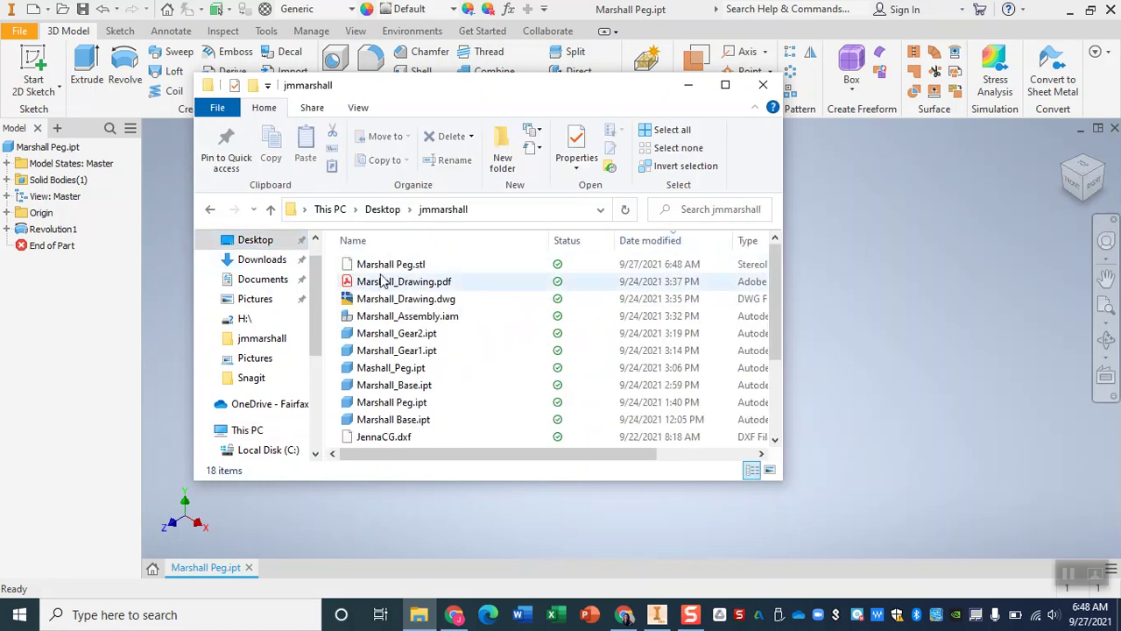
left_click_drag(370, 263, 274, 408)
left_click(688, 85)
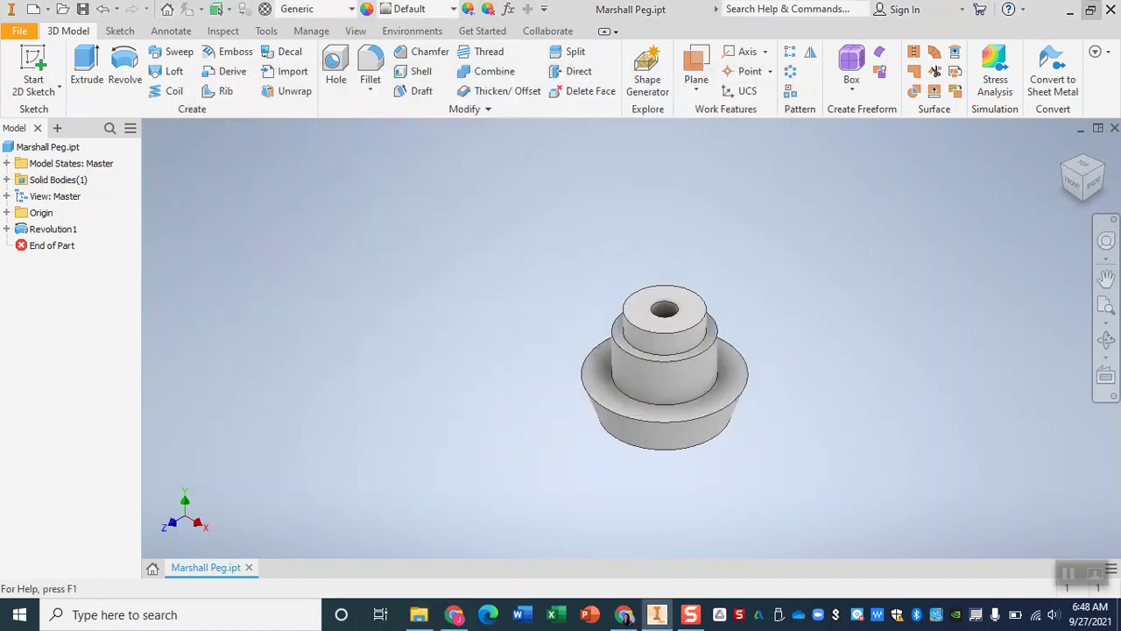
Switch to MakerBot Print and add Marshall Peg.stl from USB Drive (D:) to the new project
left_click(1070, 10)
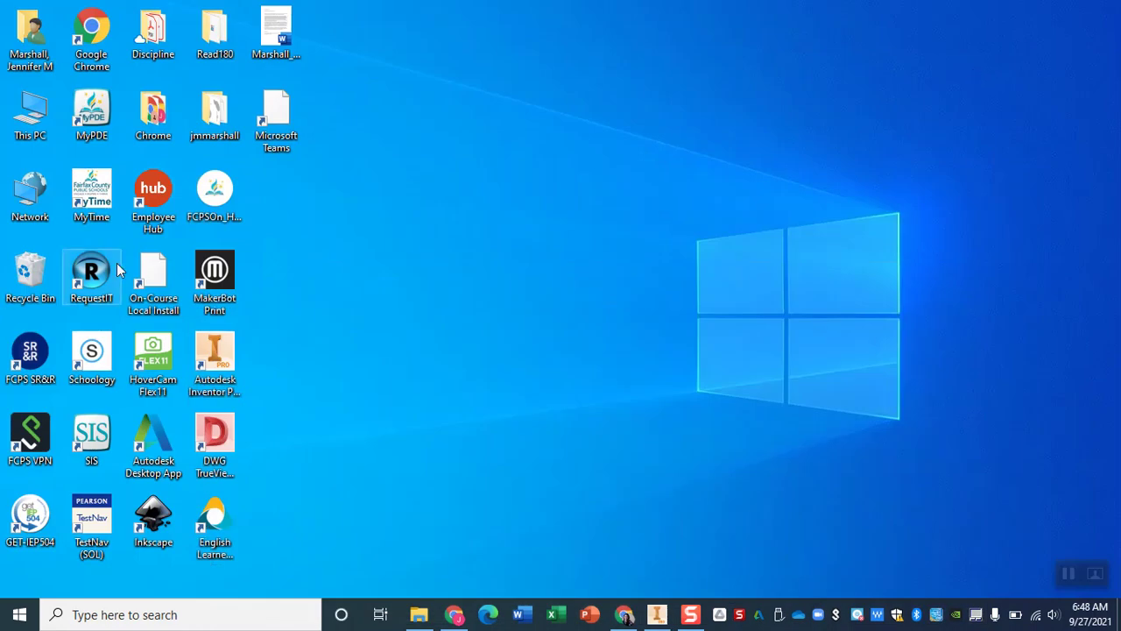
double_click(220, 275)
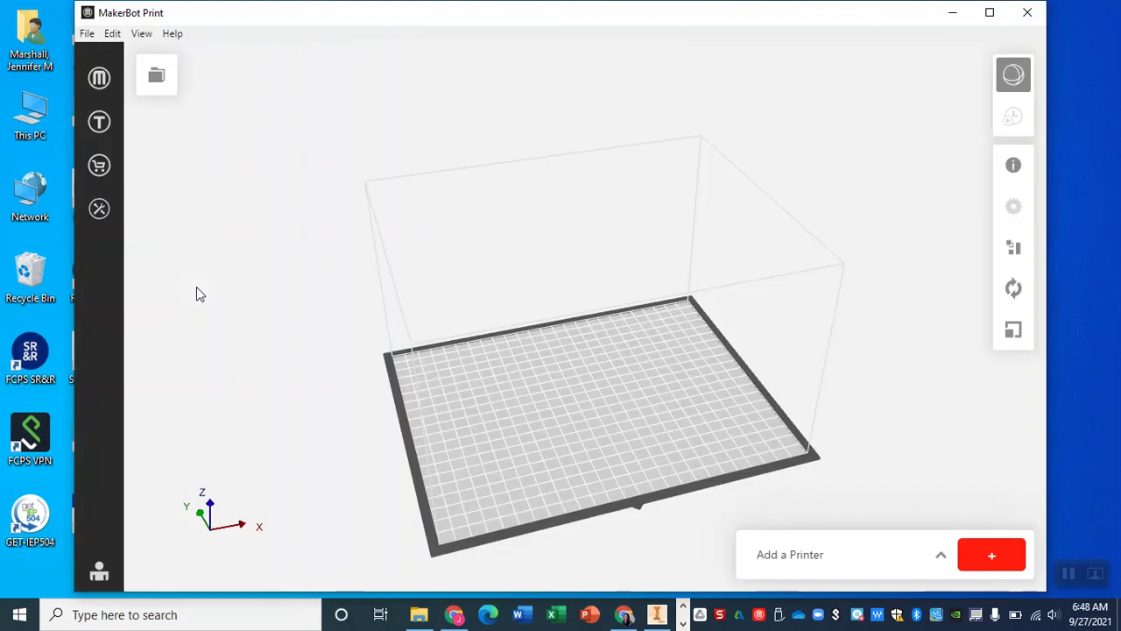
left_click(156, 77)
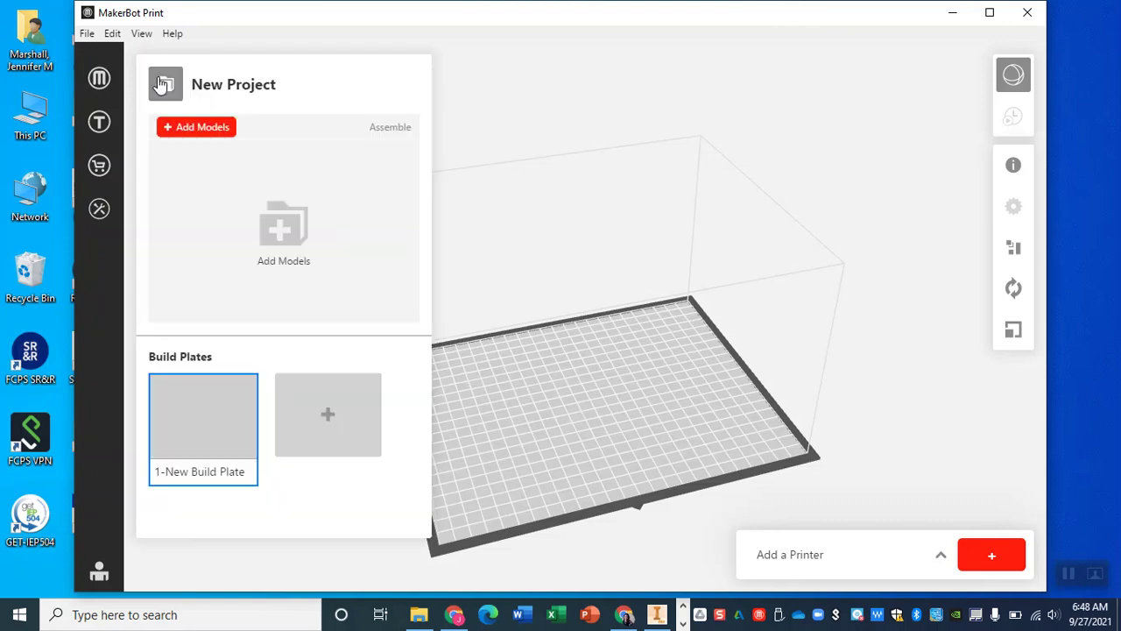
left_click(179, 134)
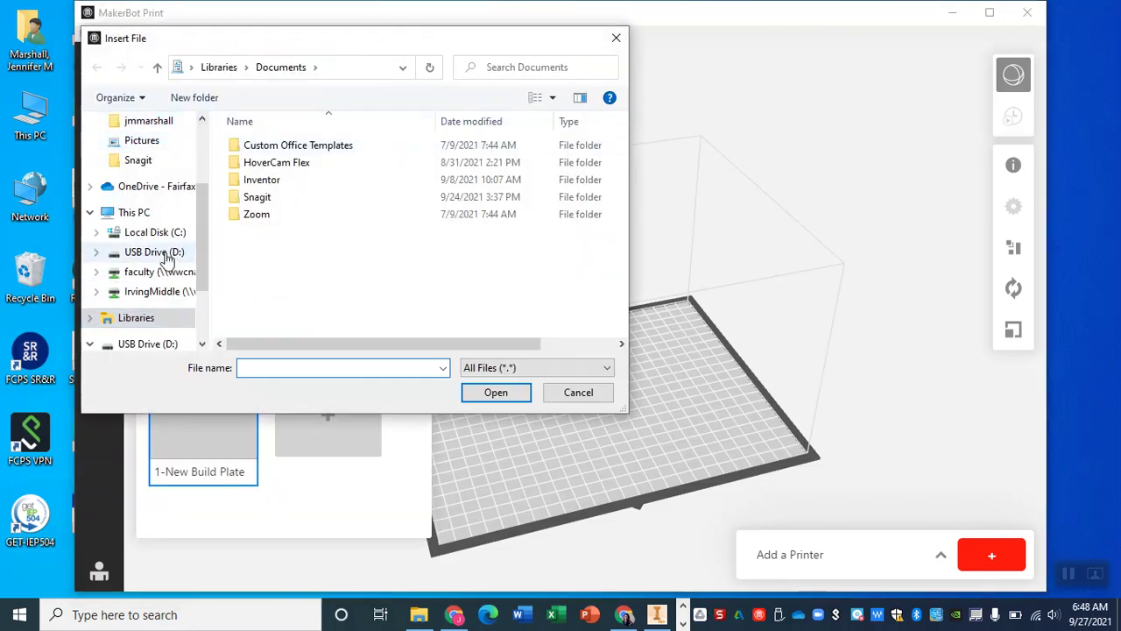
left_click(163, 253)
left_click(278, 197)
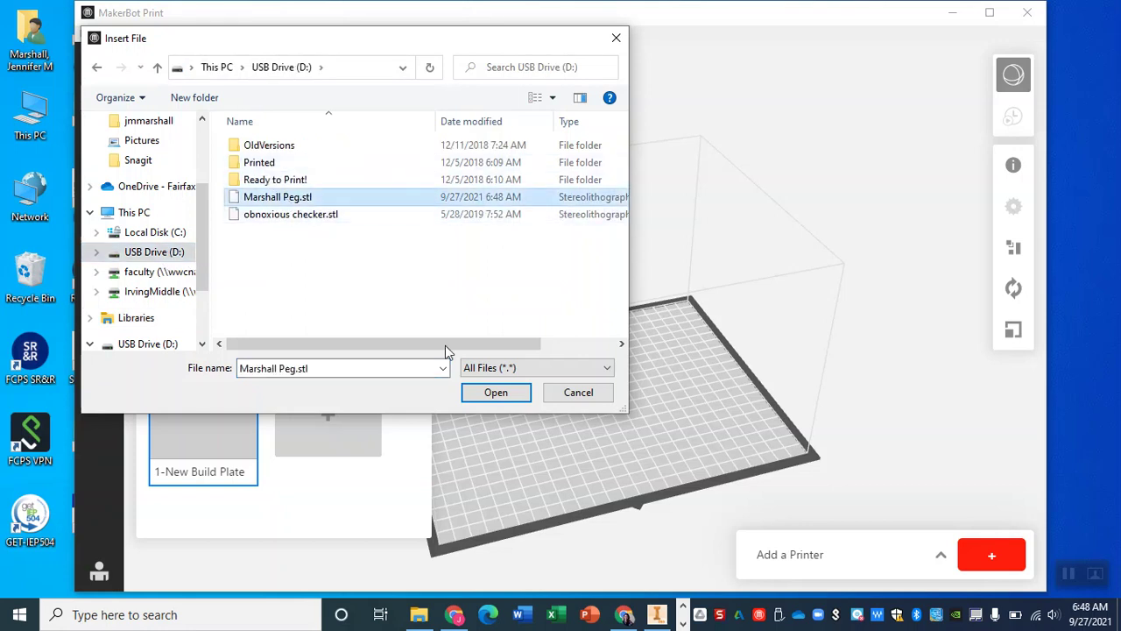
left_click(496, 393)
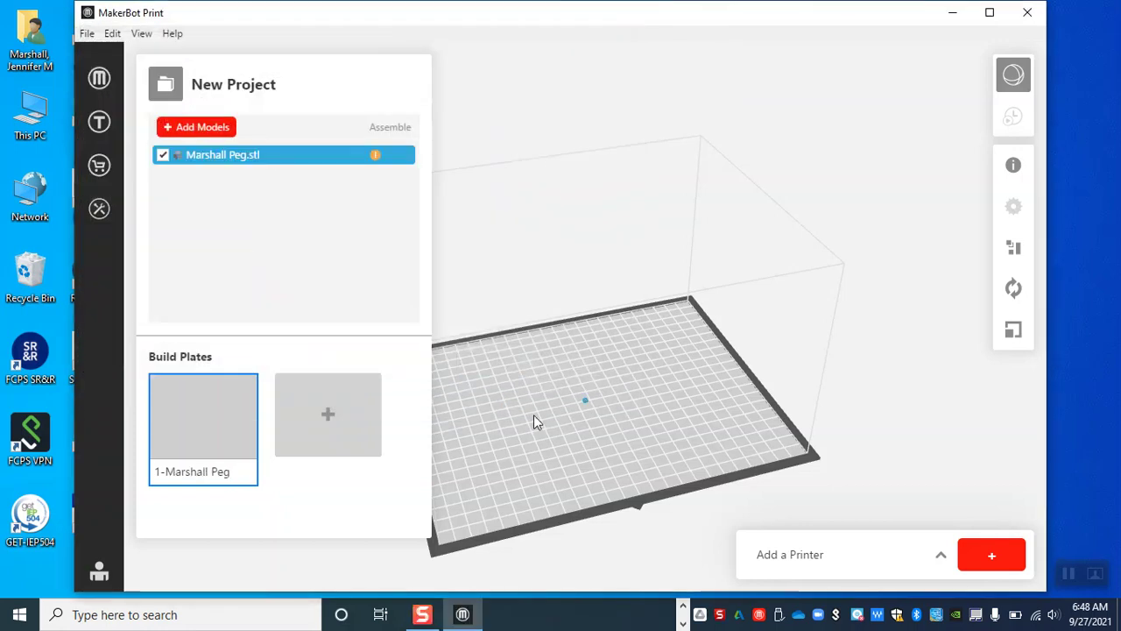
Scale the peg model uniformly to 20 mm in X, which is 1,000%
scroll(589, 403, "up", 5)
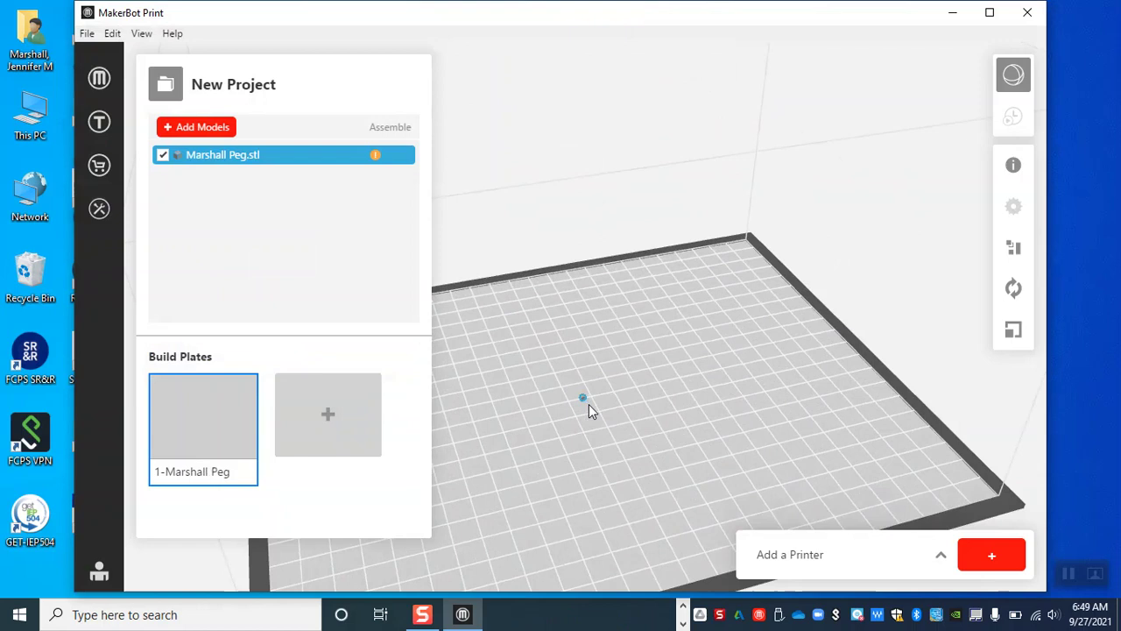
scroll(585, 405, "up", 5)
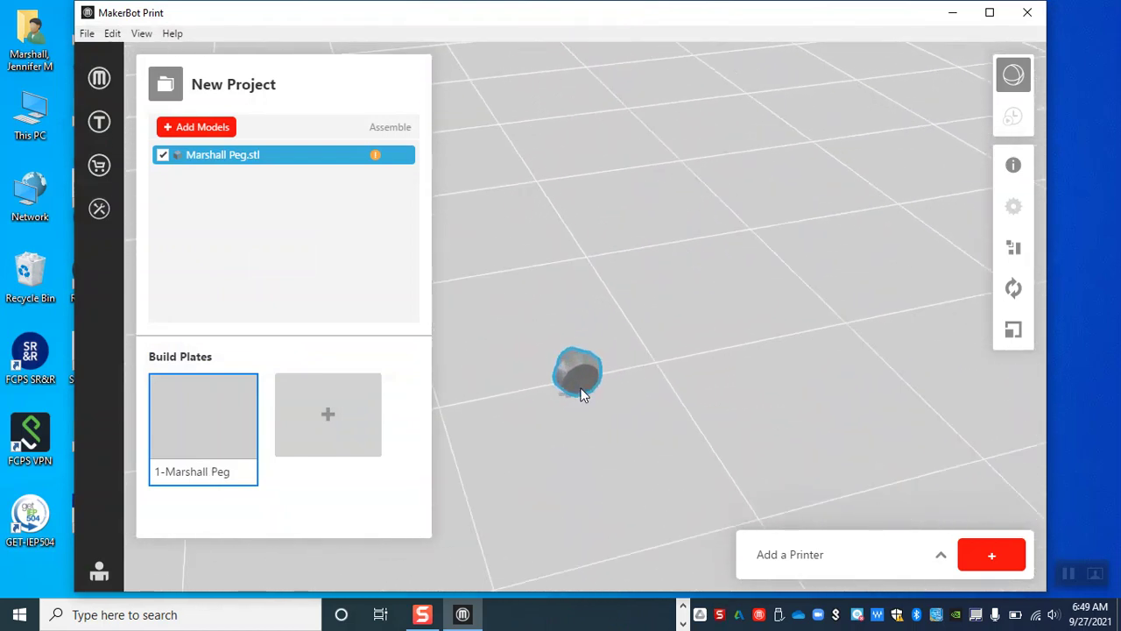
scroll(585, 378, "up", 3)
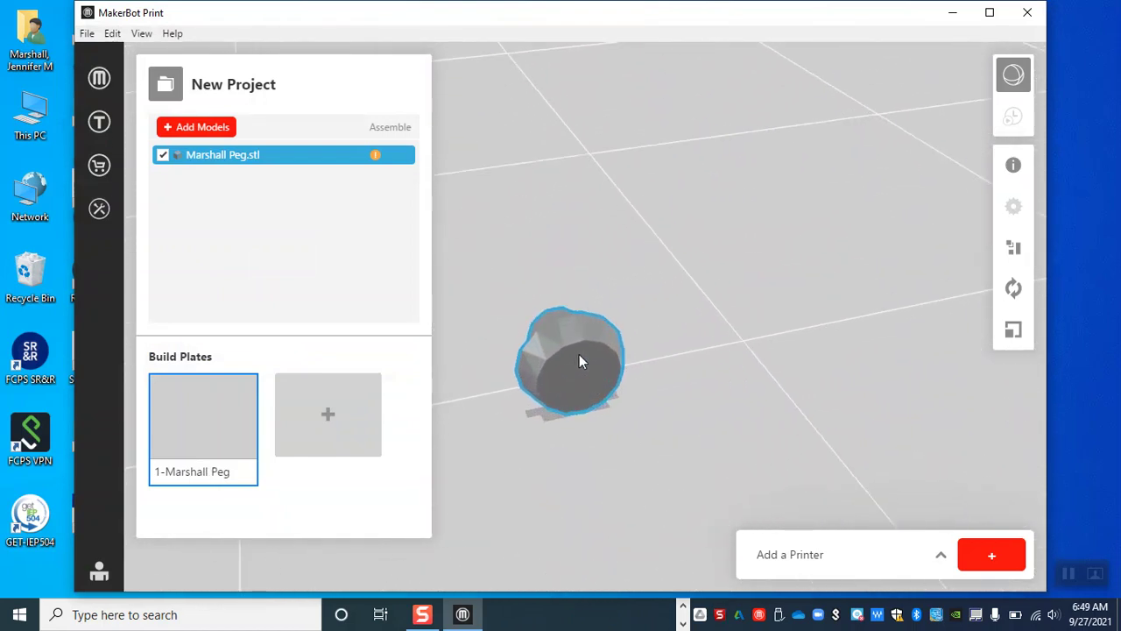
left_click(1013, 341)
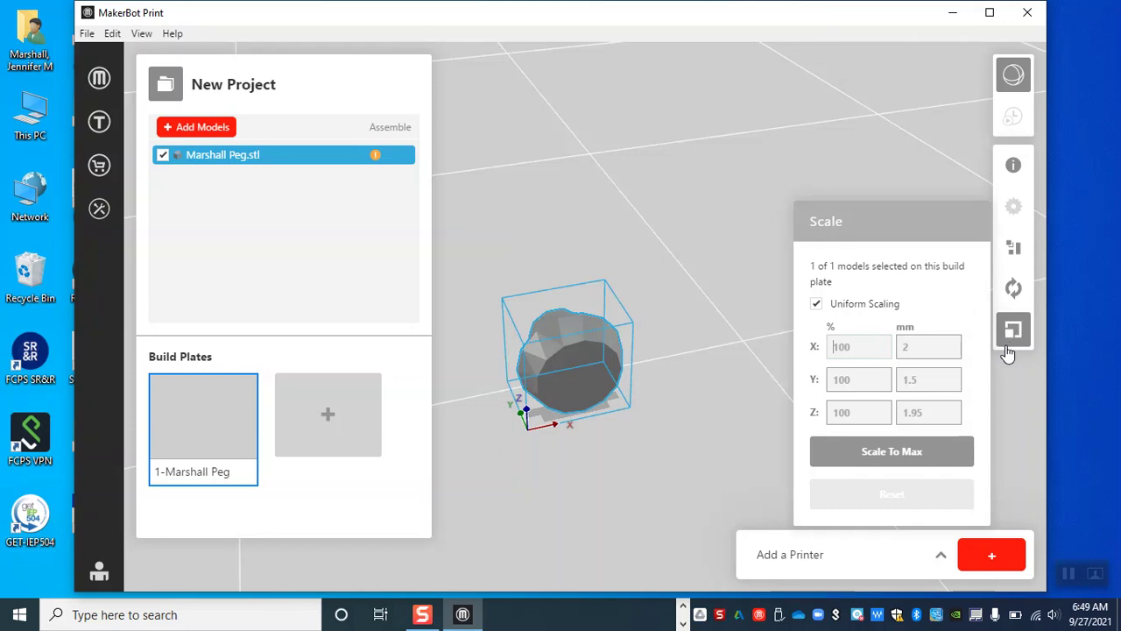
left_click(930, 347)
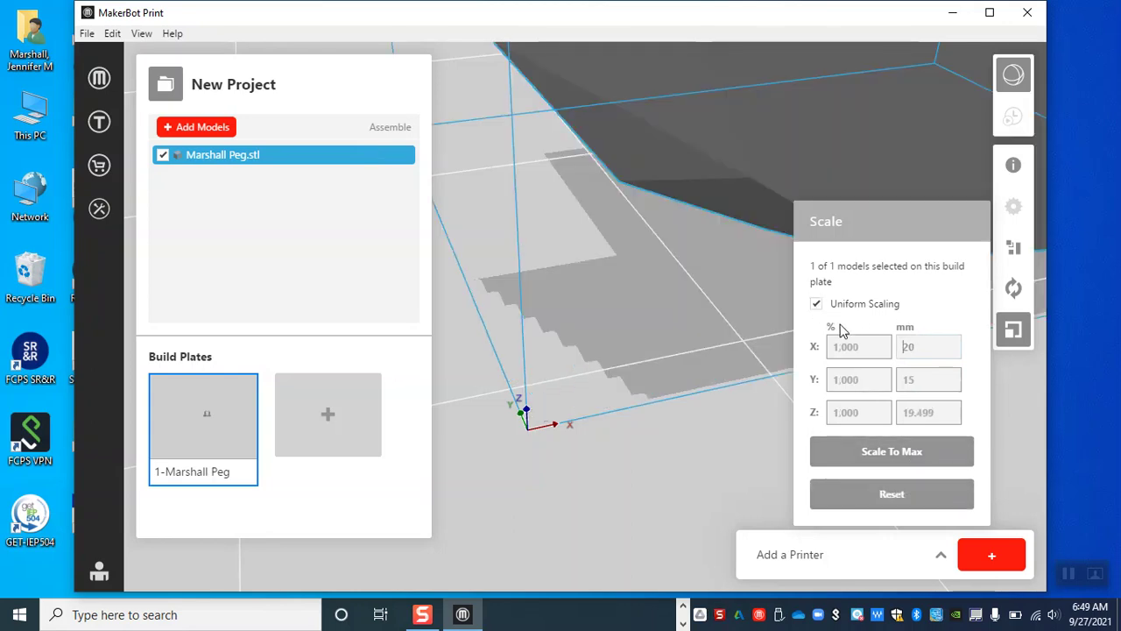
Move the scaled peg across the build plate, slightly closer to the plate's front edge
scroll(659, 293, "down", 5)
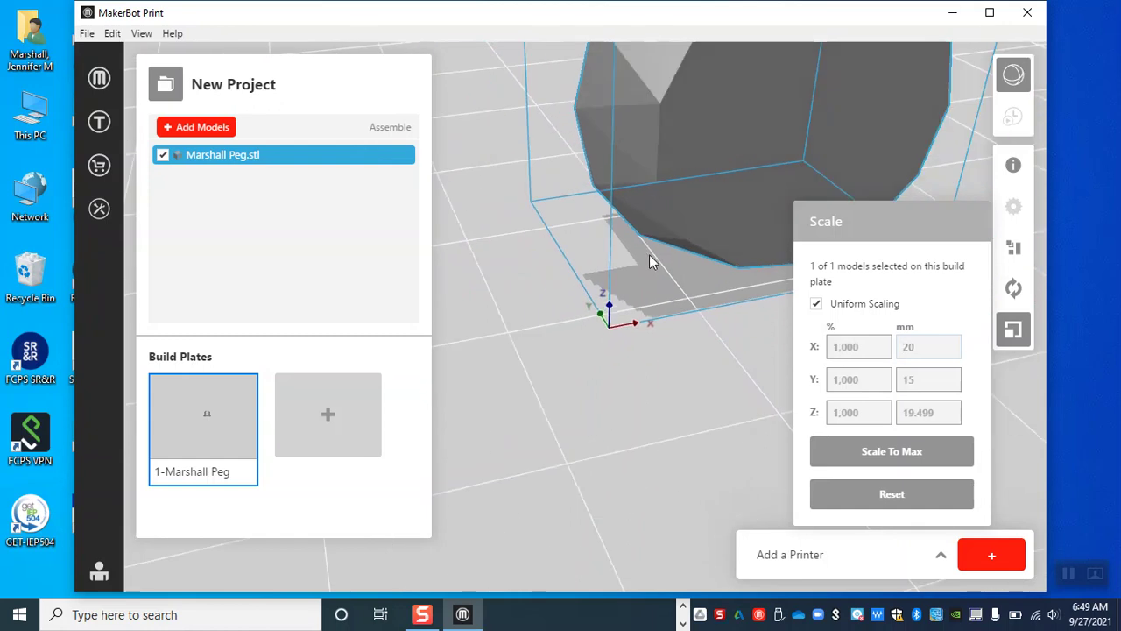
scroll(648, 254, "down", 5)
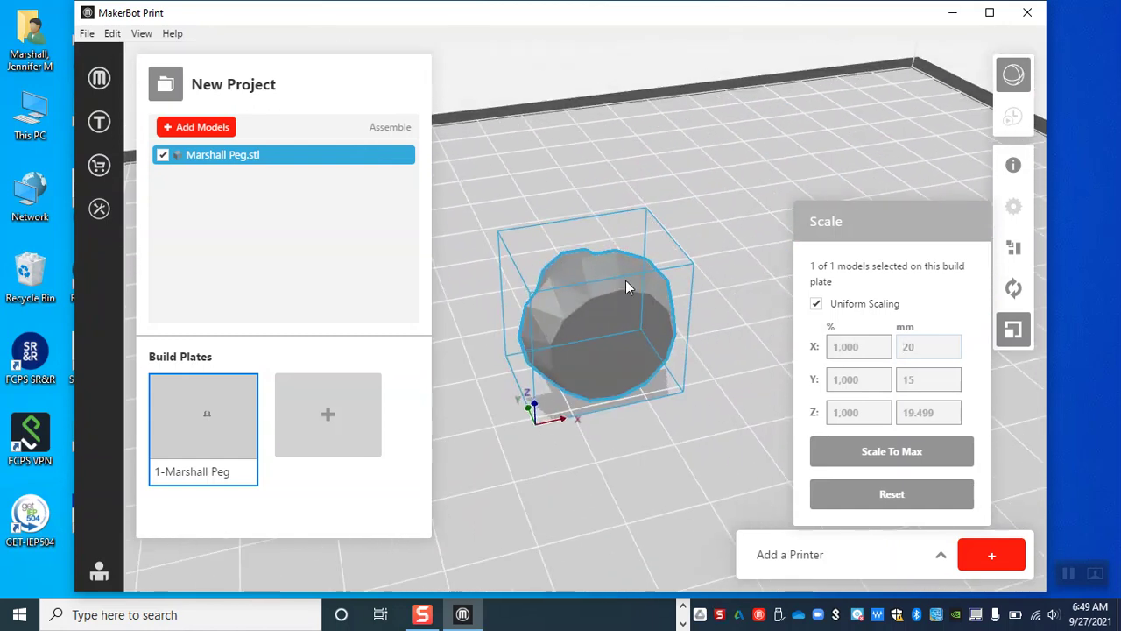
left_click_drag(627, 377, 773, 401)
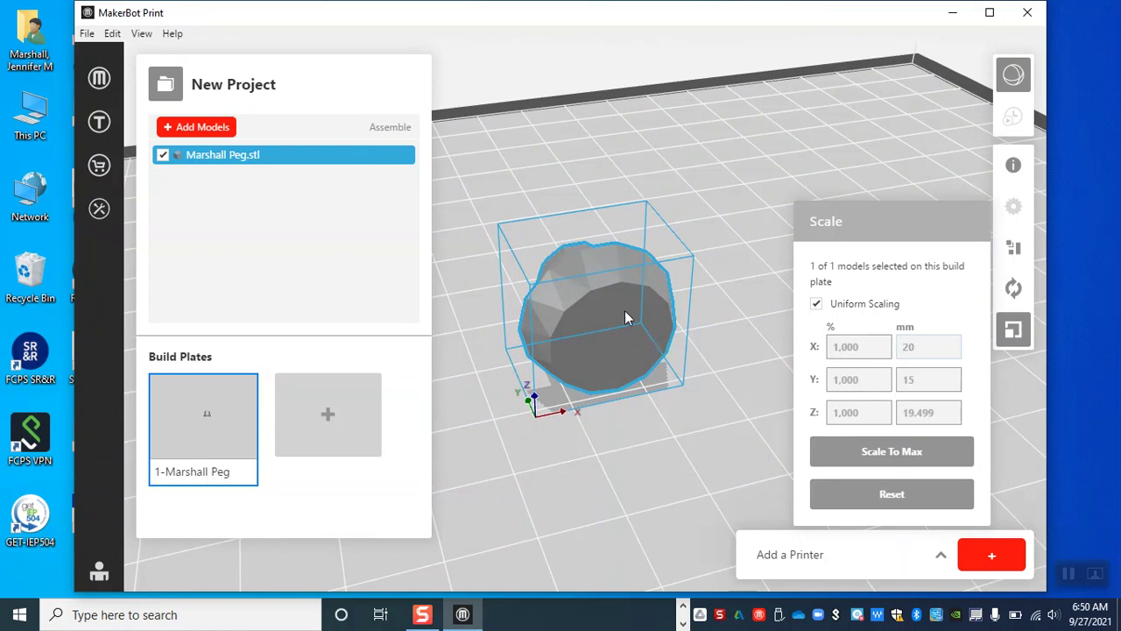
left_click_drag(606, 298, 644, 385)
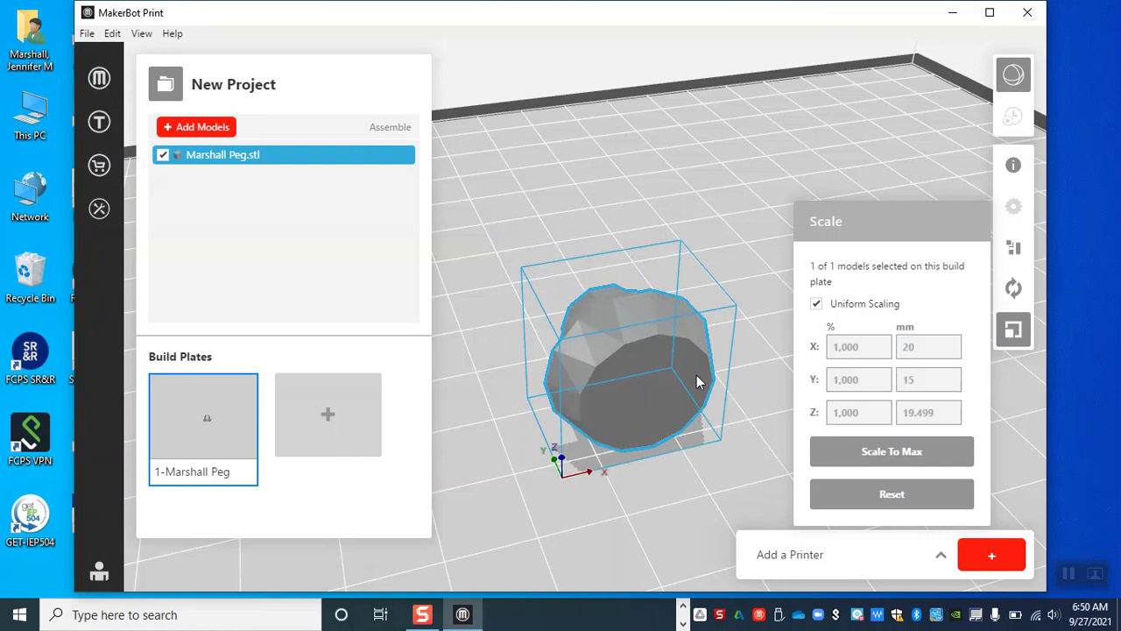
Rotate the peg about the X axis by −90° three times so it stands upright on its wide base
left_click(1013, 291)
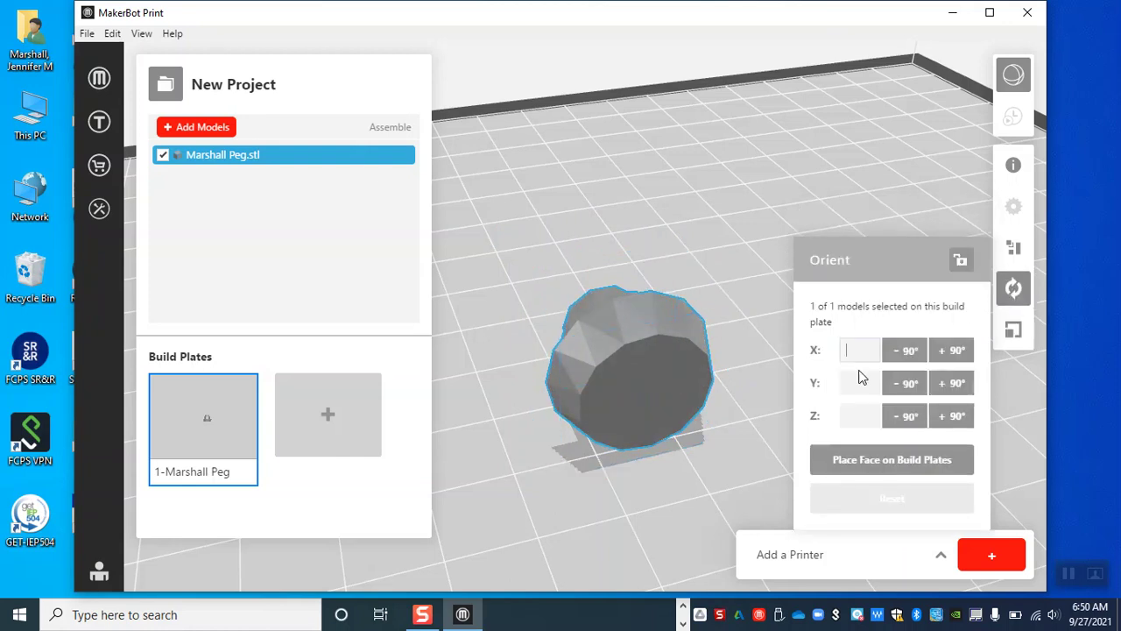
left_click(909, 352)
left_click(911, 354)
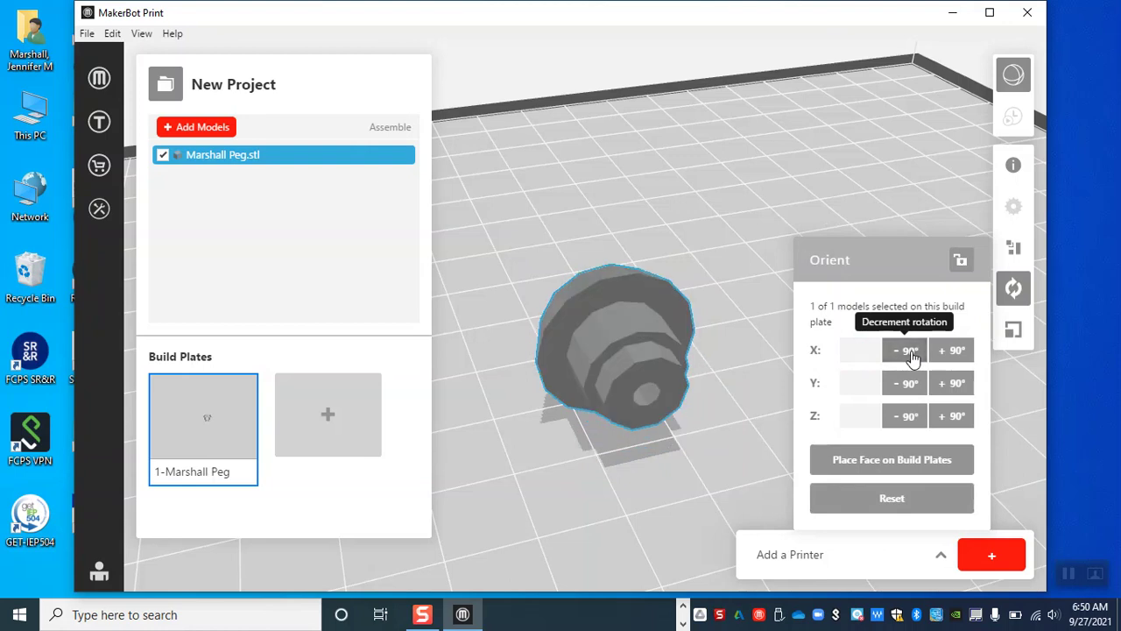
left_click(911, 354)
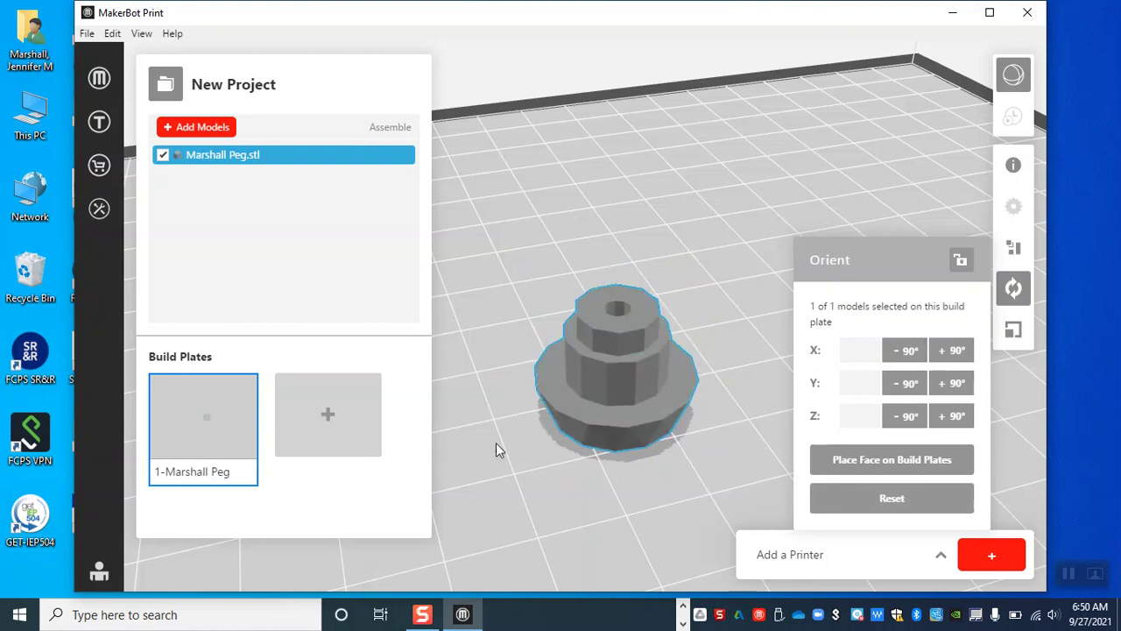
Rotate the peg about the Y axis by −90° four times, making one full turn
left_click(913, 386)
left_click(916, 386)
left_click(916, 386)
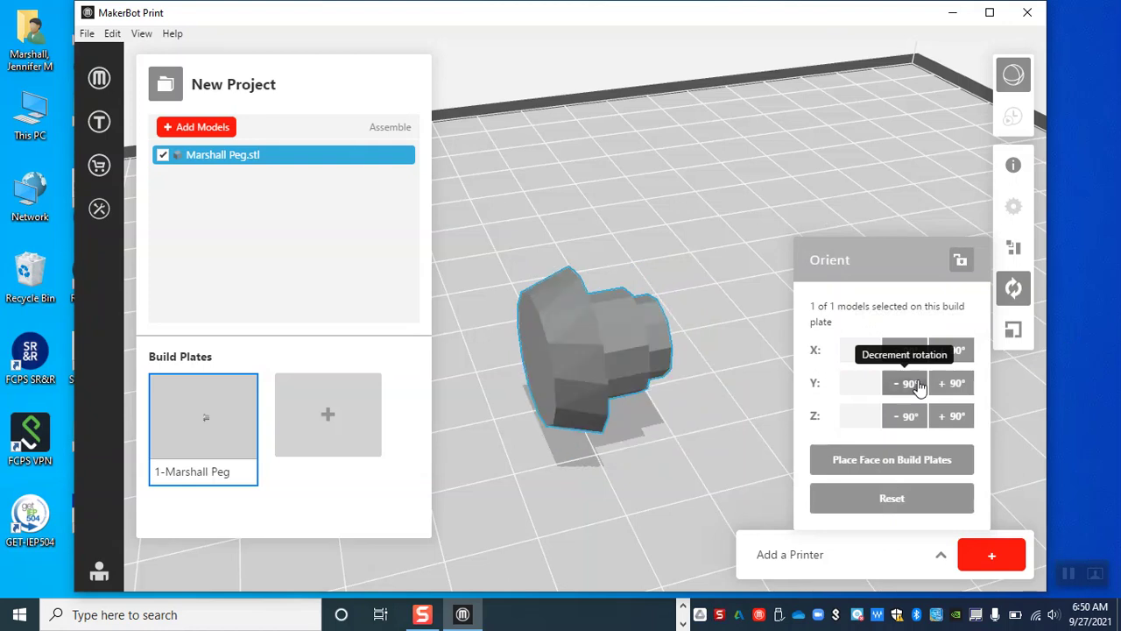
left_click(916, 385)
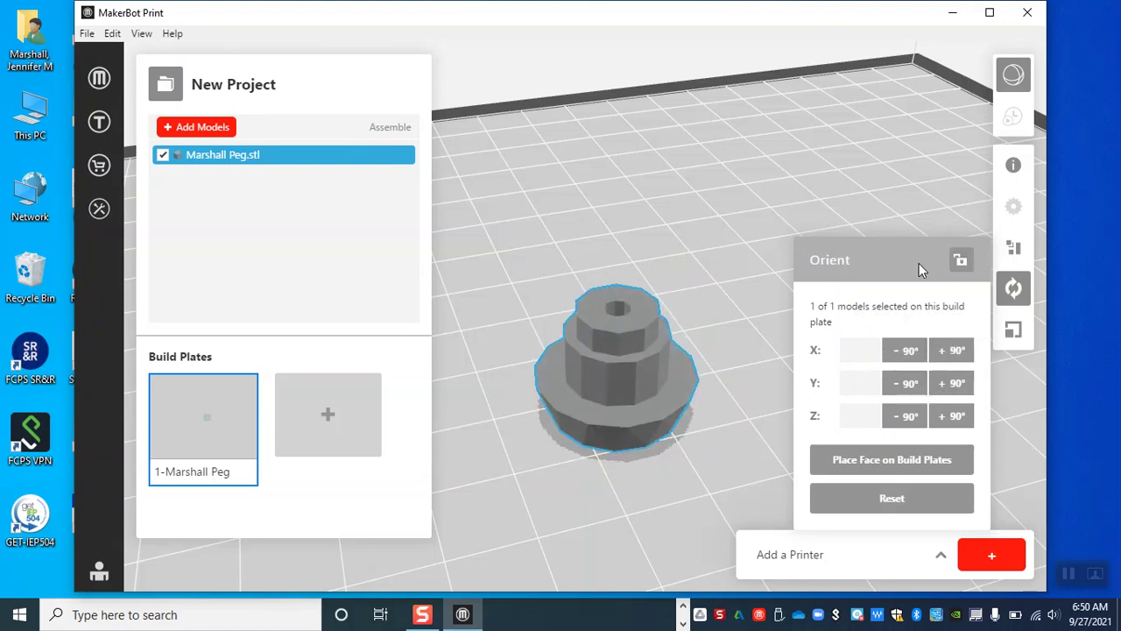
Copy and paste the upright peg, and move the duplicate to the opposite side of the original
left_click(654, 387)
right_click(653, 391)
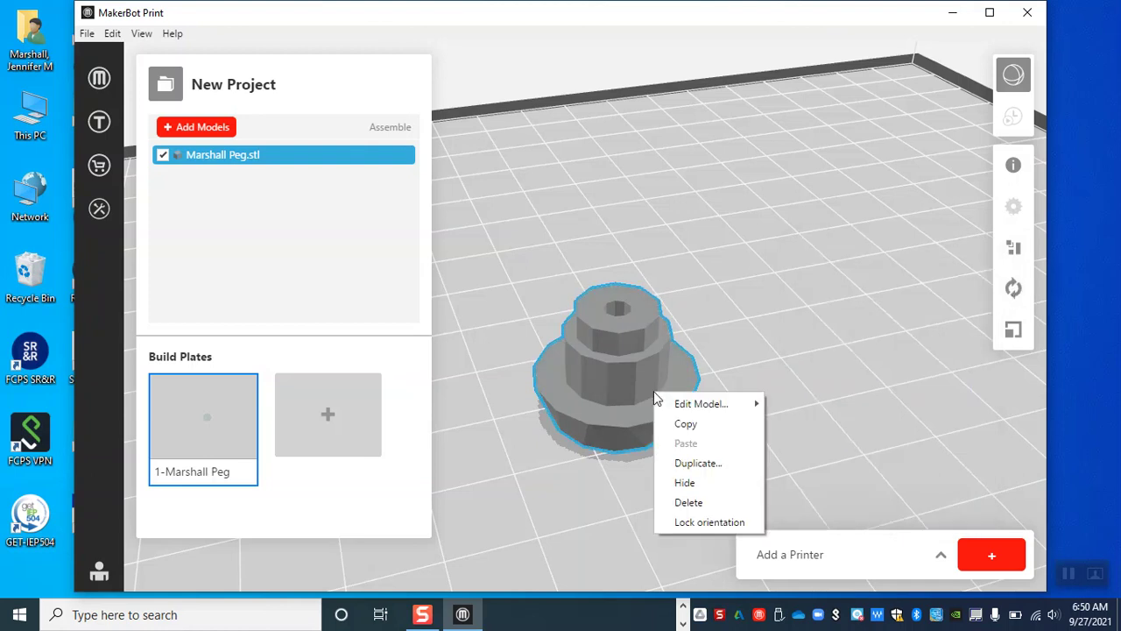
left_click(681, 423)
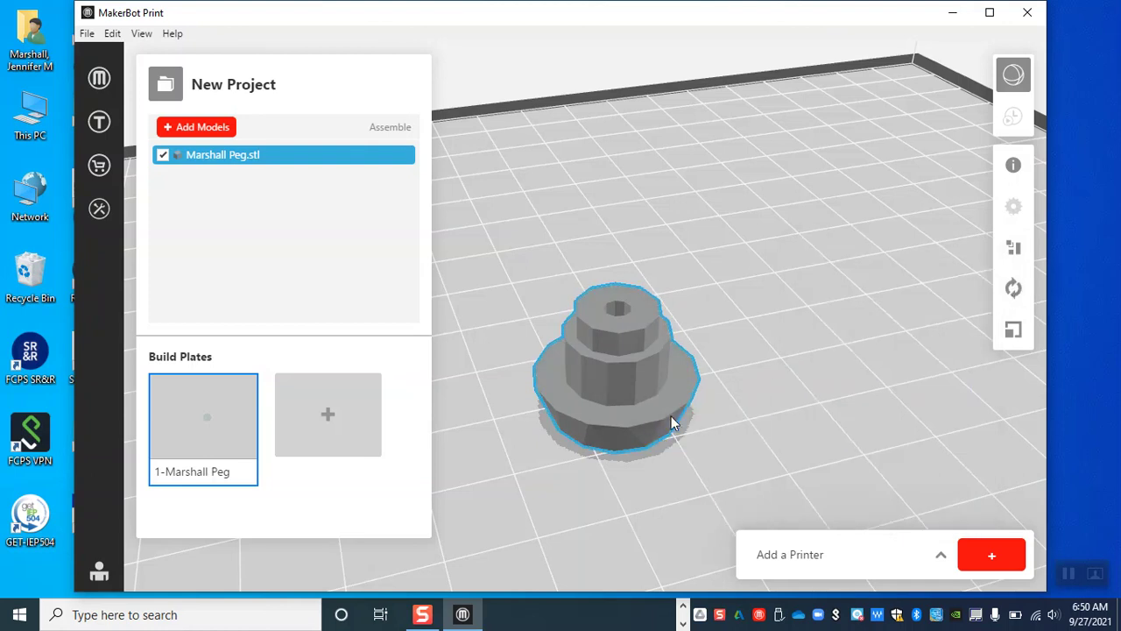
right_click(772, 377)
left_click(803, 429)
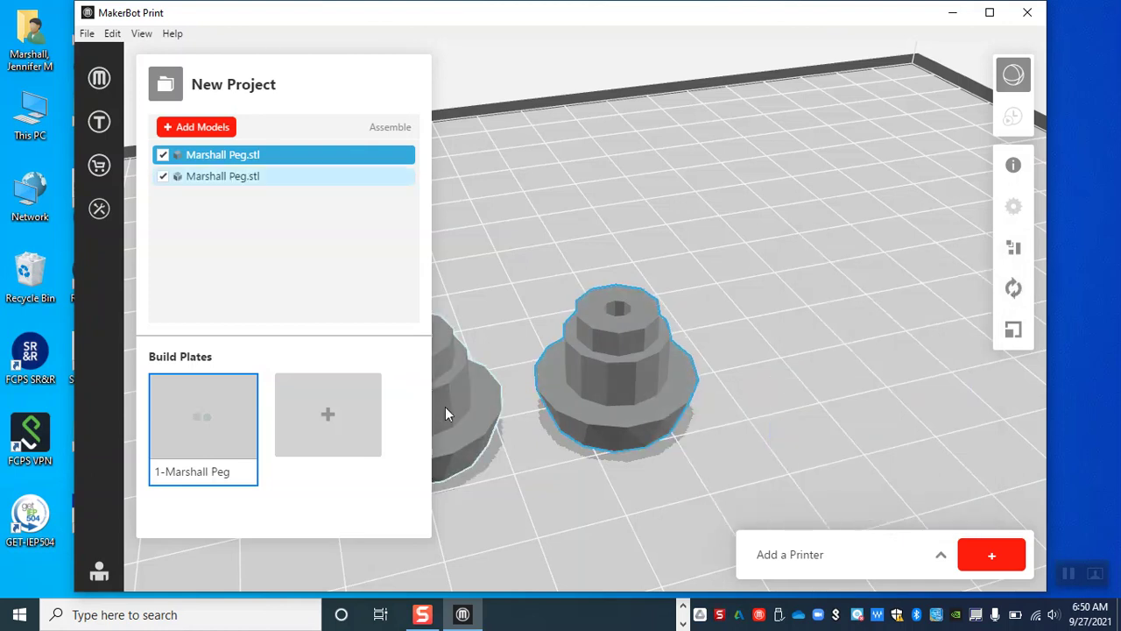
left_click_drag(445, 407, 856, 351)
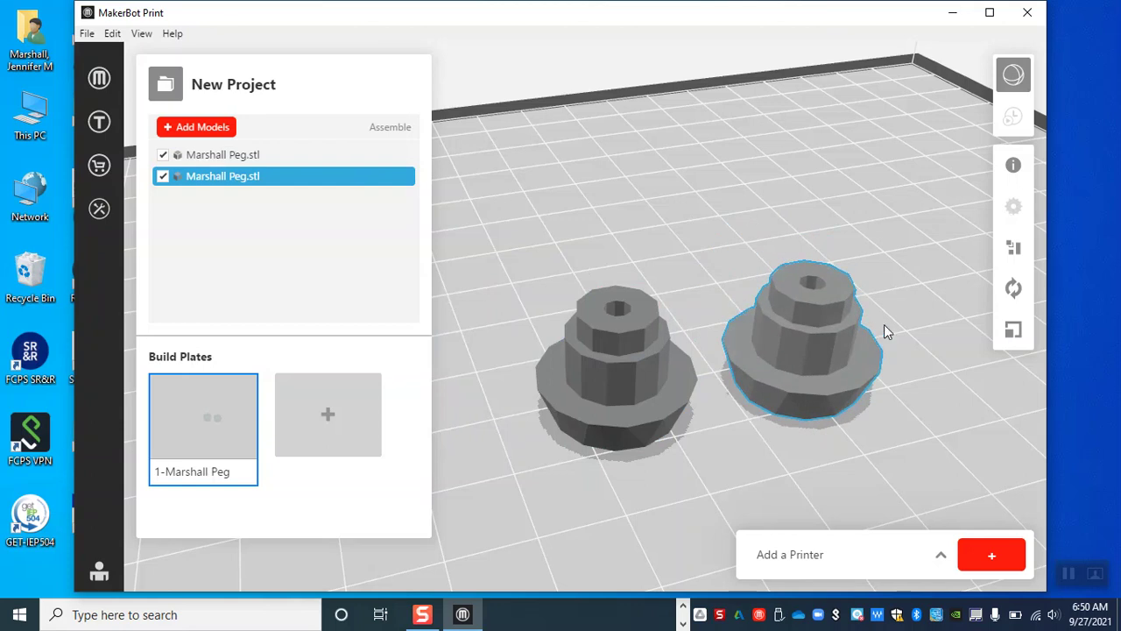
Automatically arrange both pegs on the build plate and collapse the project details
left_click(1013, 247)
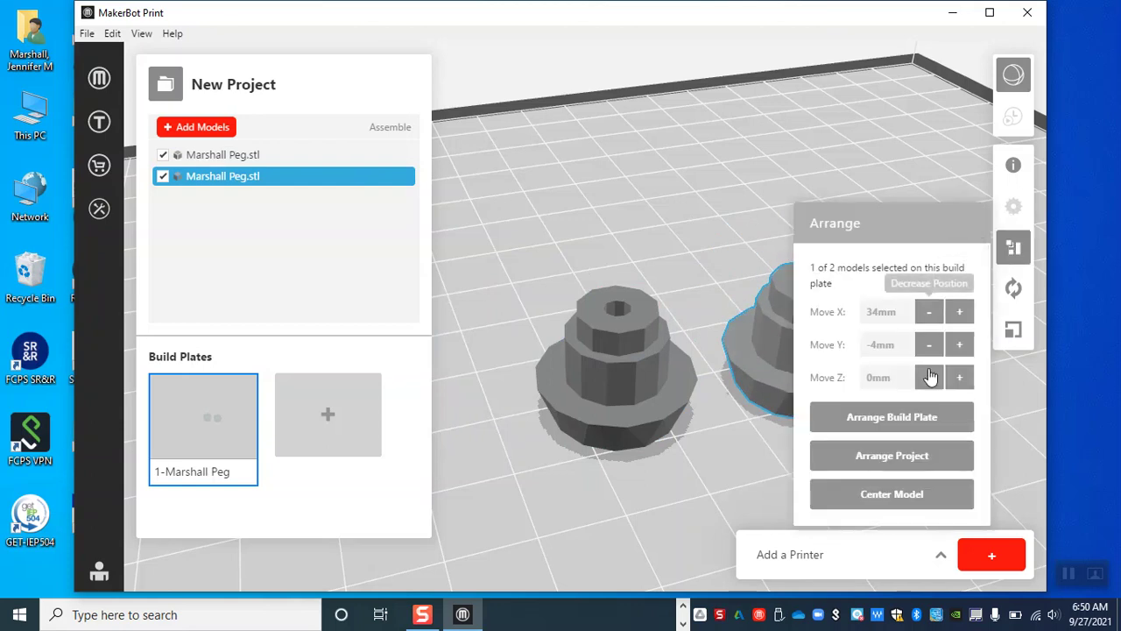
left_click(922, 417)
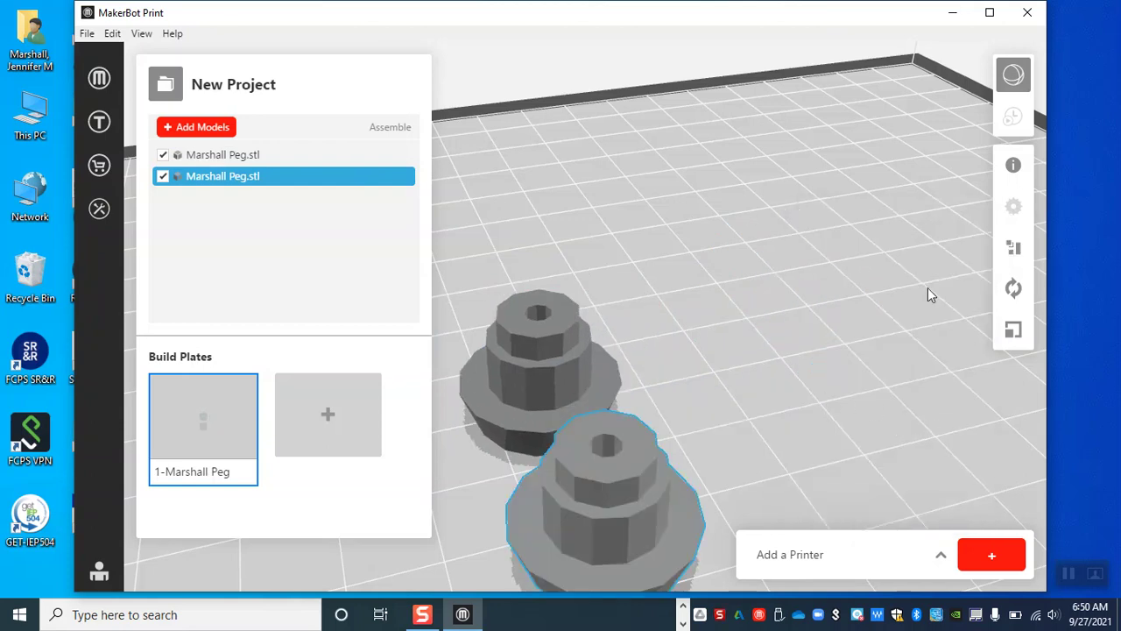
scroll(670, 377, "down", 5)
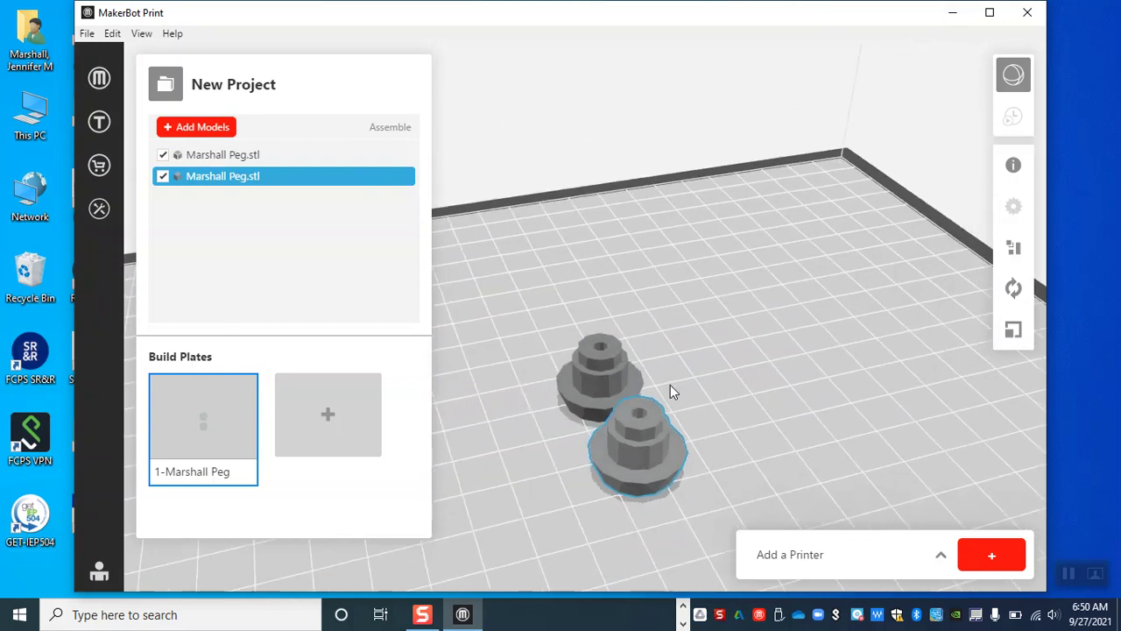
left_click(167, 87)
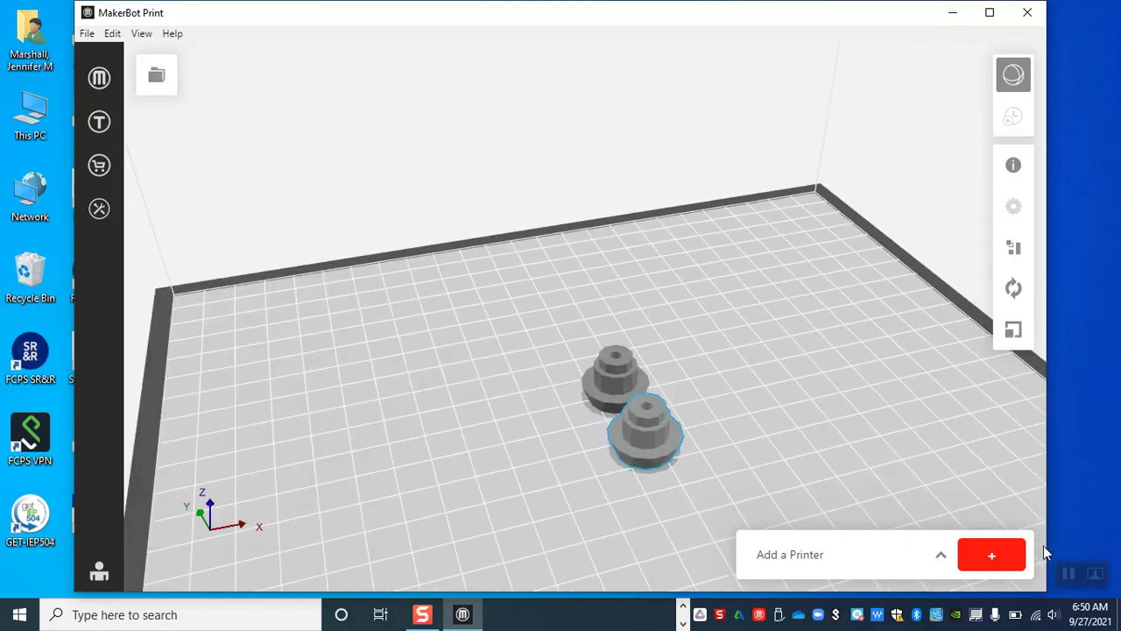
Look for a network printer to add, and leave the printer setup without adding one
left_click(886, 563)
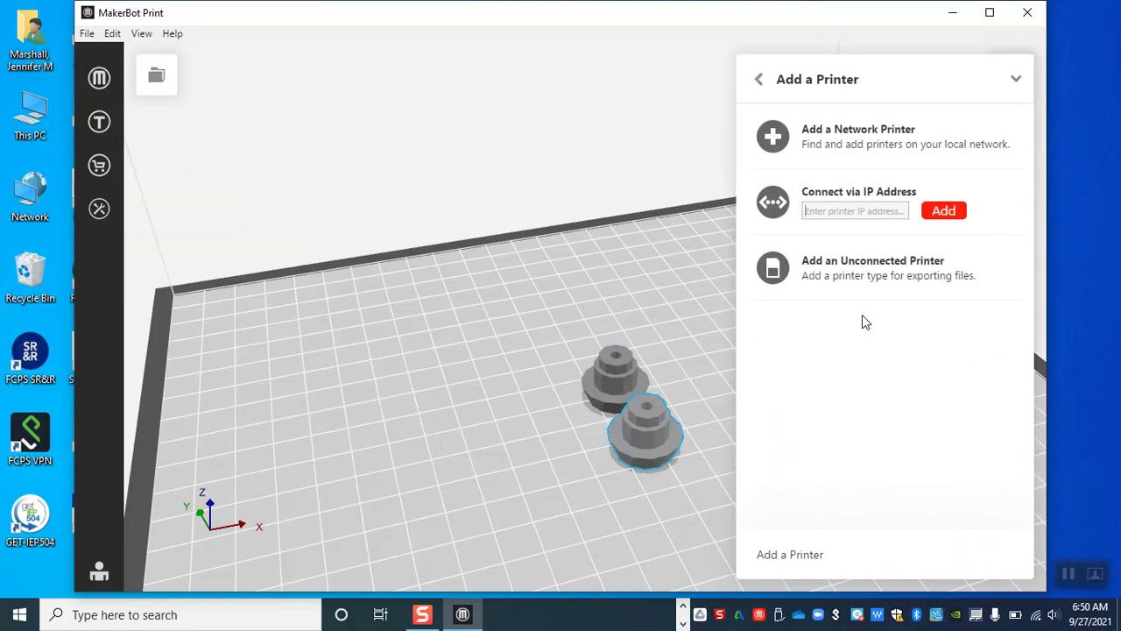
left_click(833, 140)
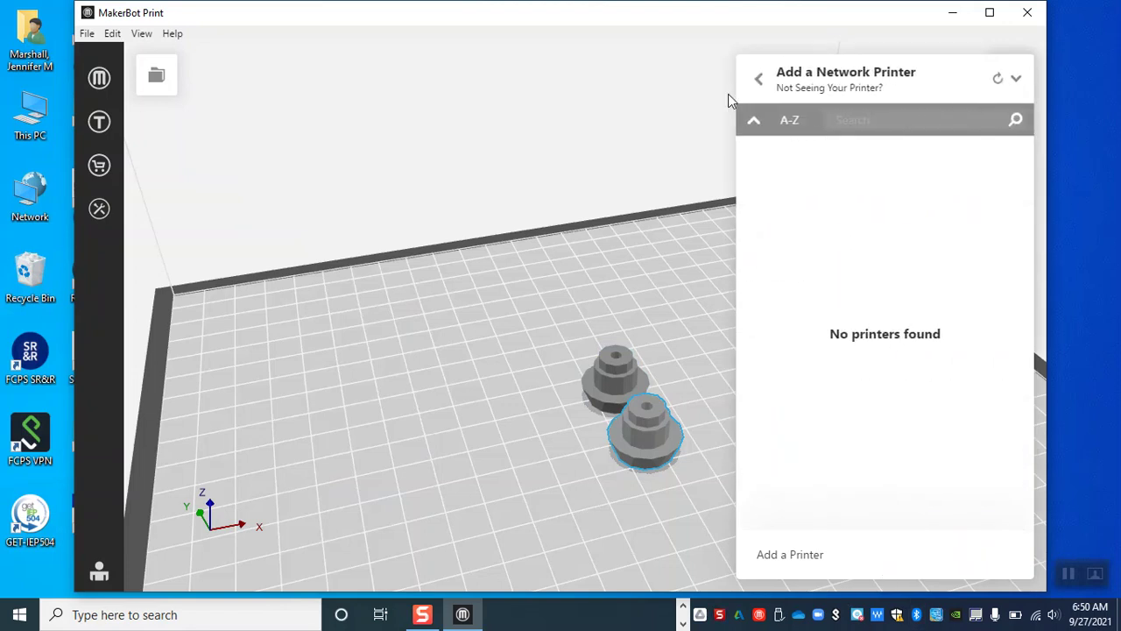
left_click(759, 81)
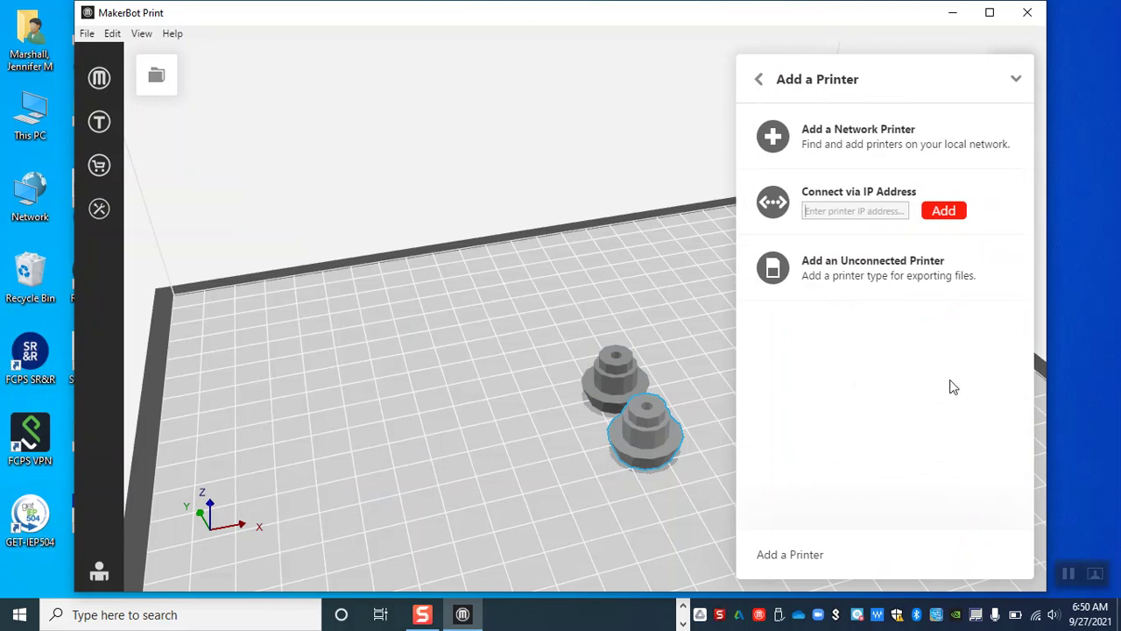
left_click(672, 225)
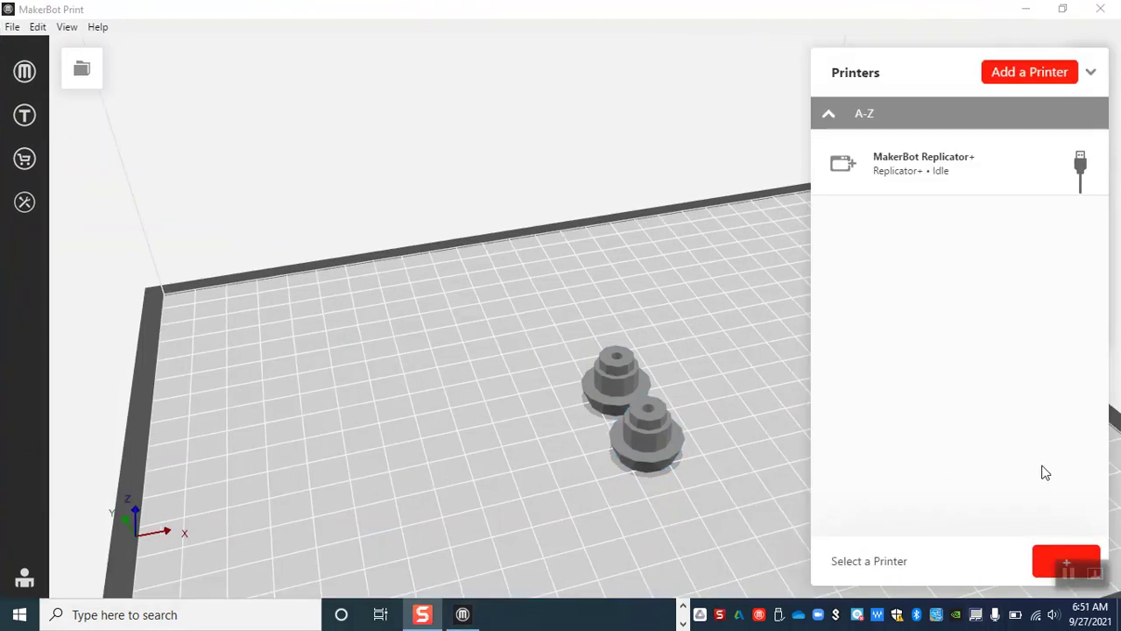
Select the MakerBot Replicator+ as the printer and start printing the build plate
mouse_move(1013, 179)
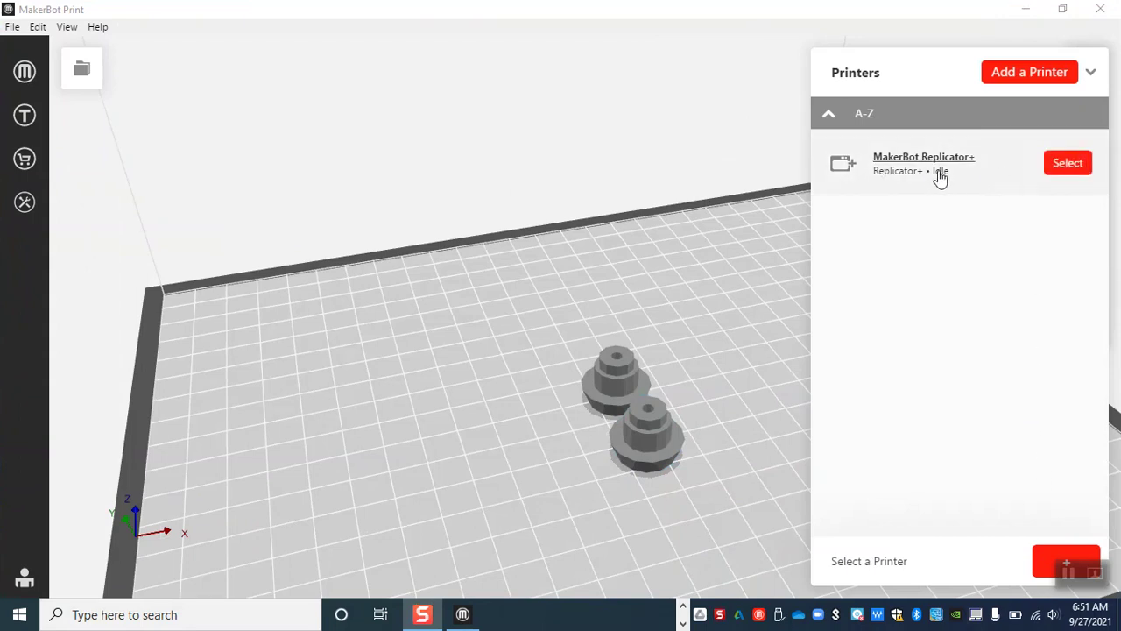
left_click(1067, 165)
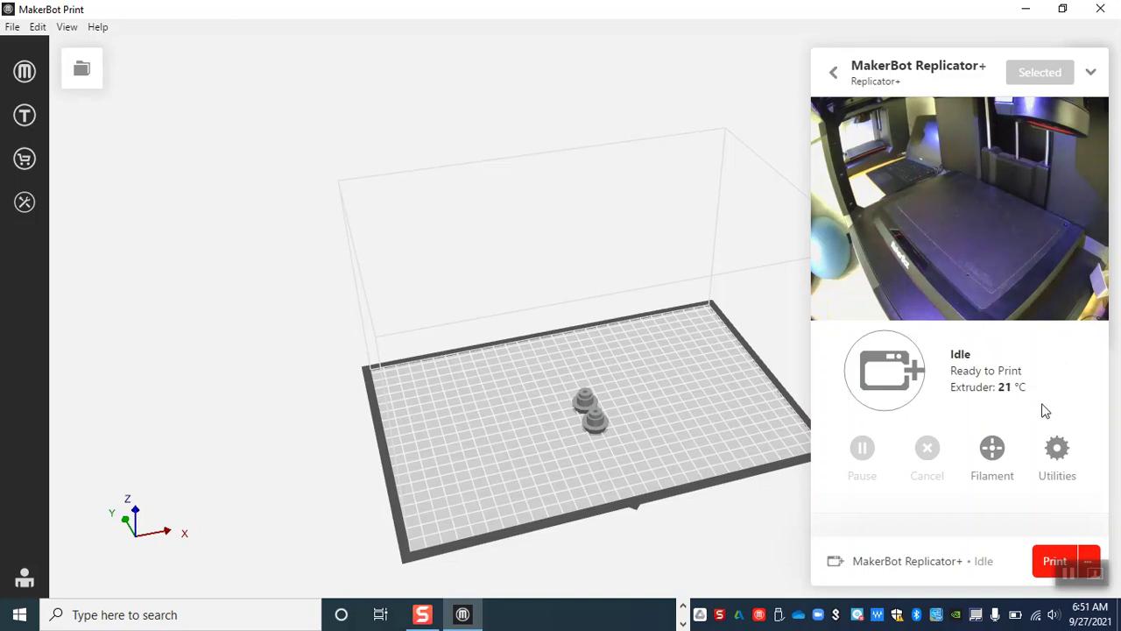
left_click(1046, 562)
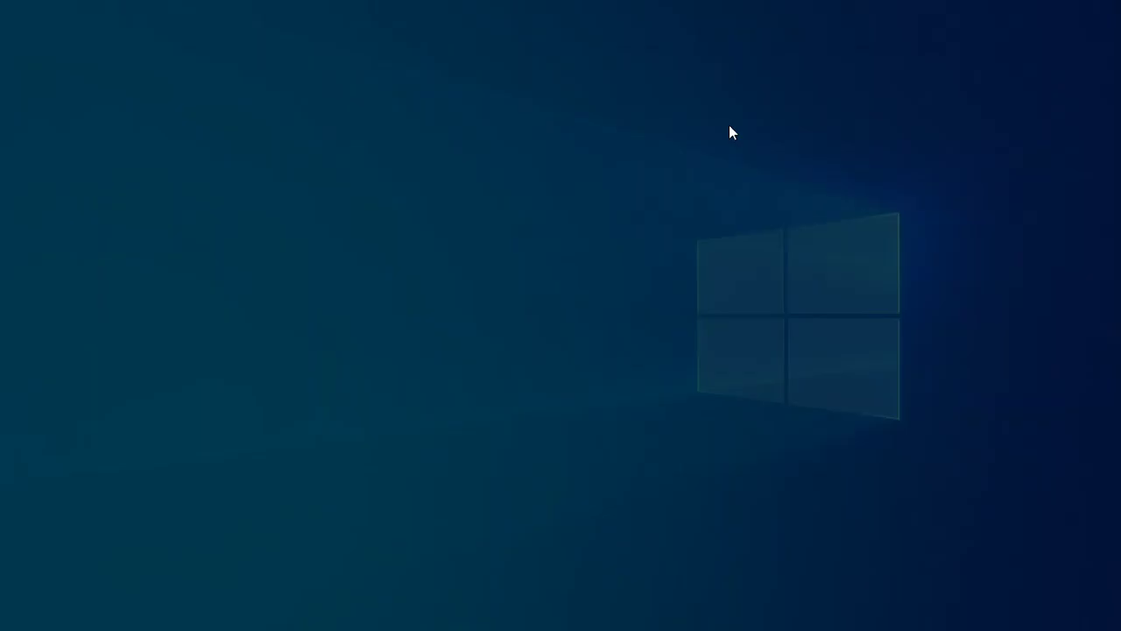
Launch AfiniaStudio from the desktop as administrator and open its build workspace
double_click(276, 194)
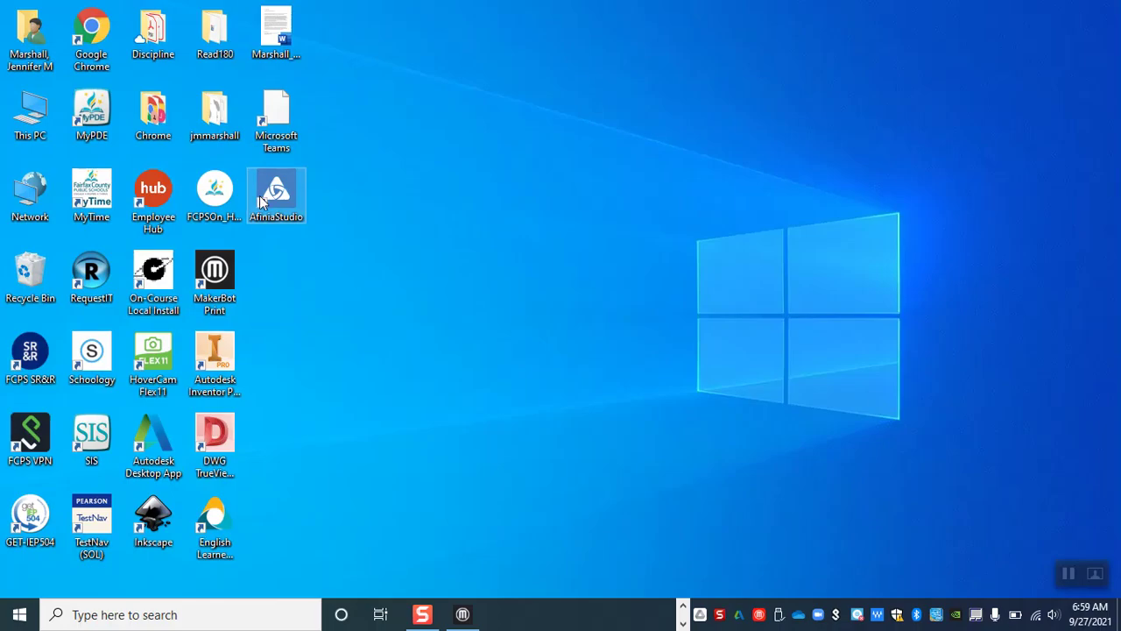
right_click(271, 191)
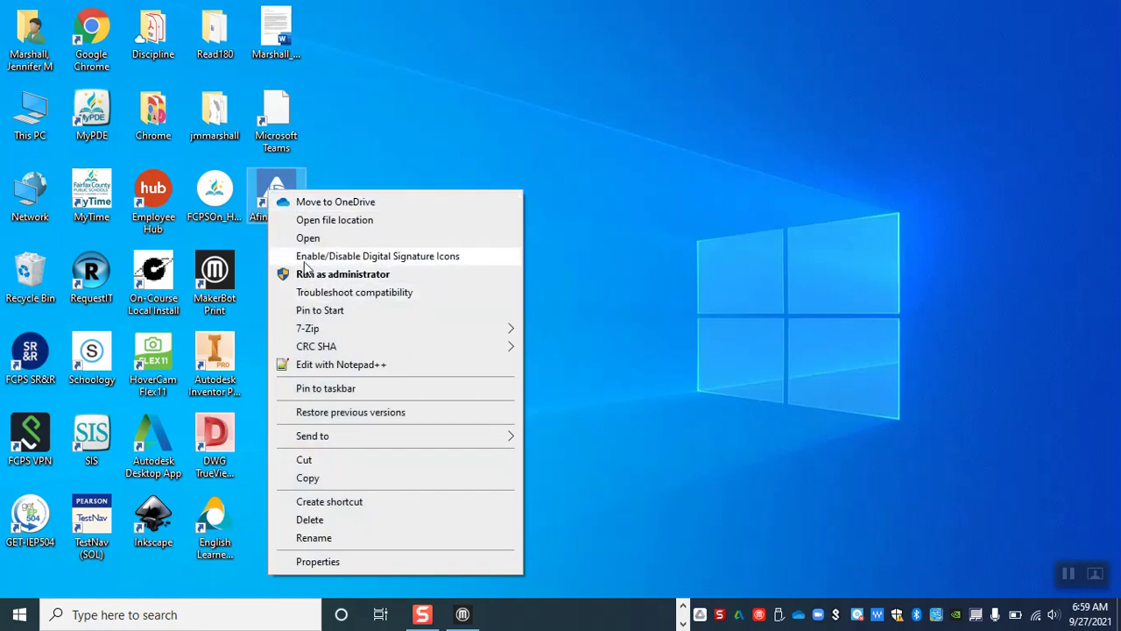
left_click(349, 274)
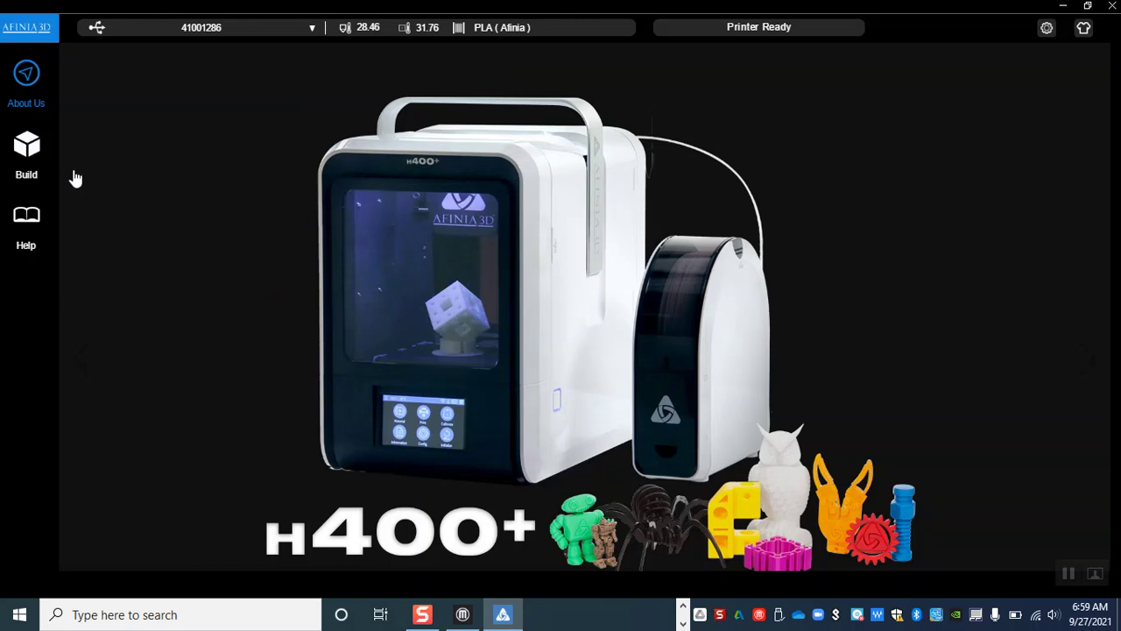
left_click(32, 149)
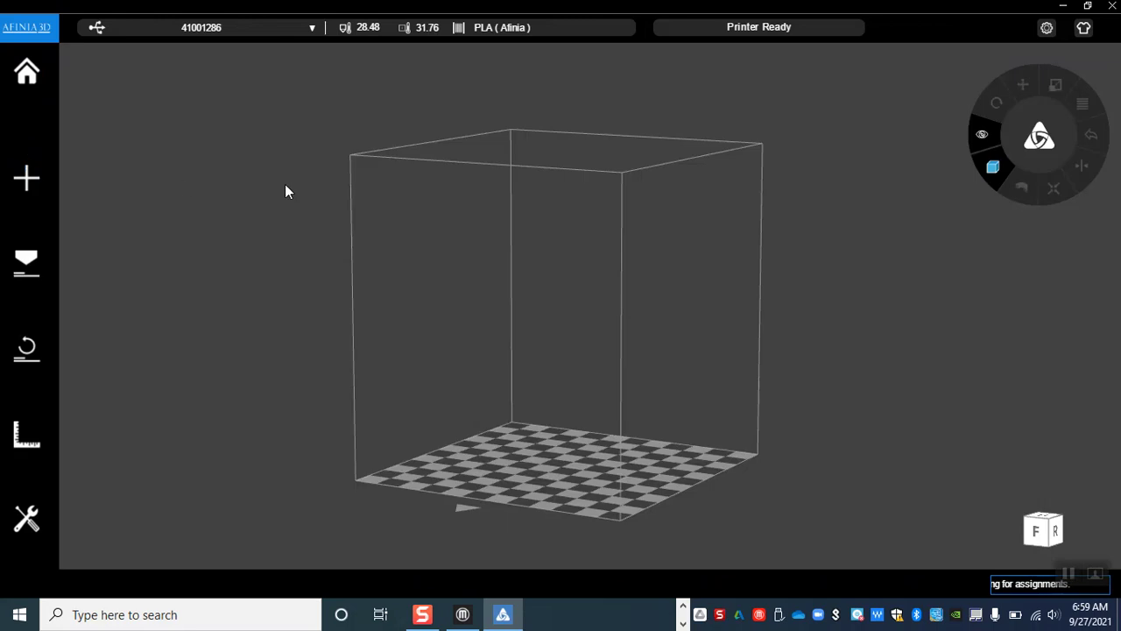
Add the model Marshall Peg.stl from USB Drive (D:) to the build area
left_click(33, 184)
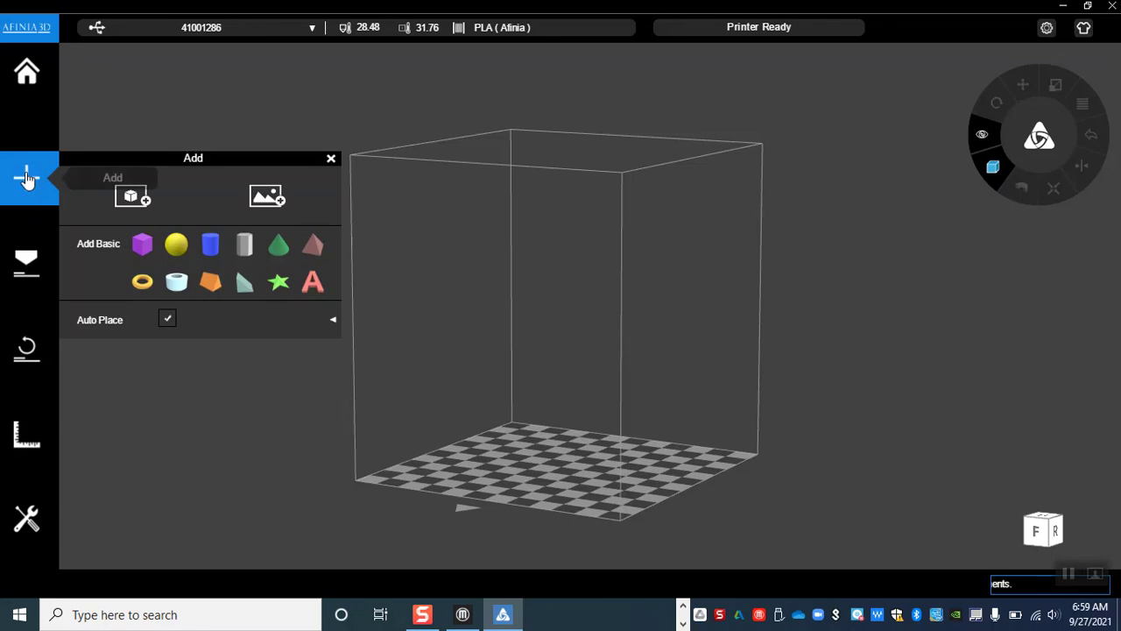
left_click(130, 198)
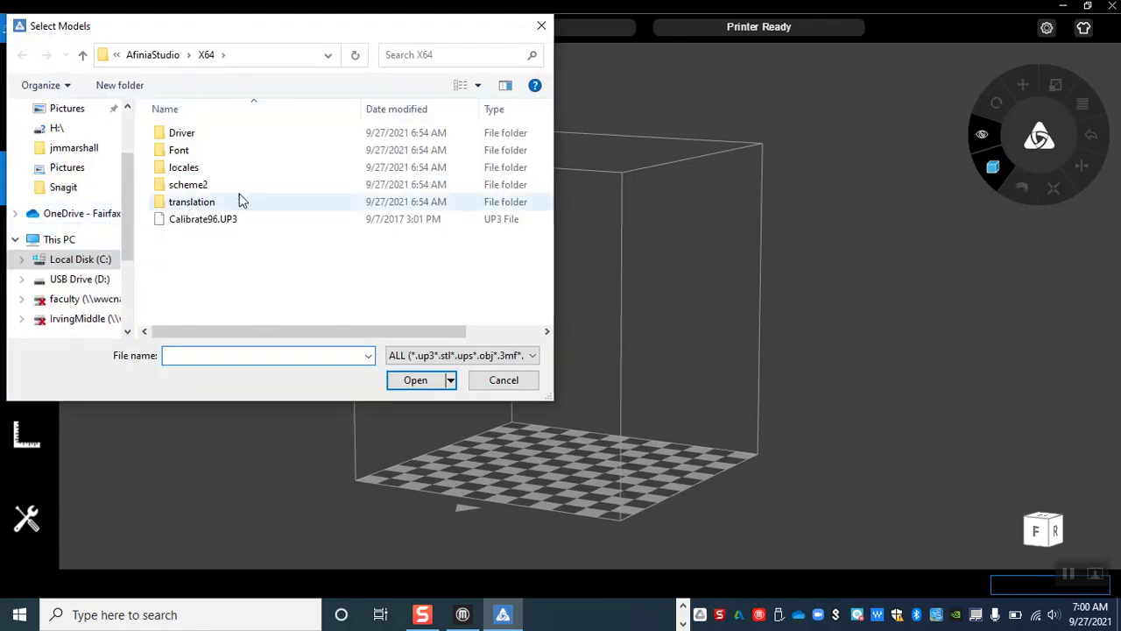
left_click(103, 279)
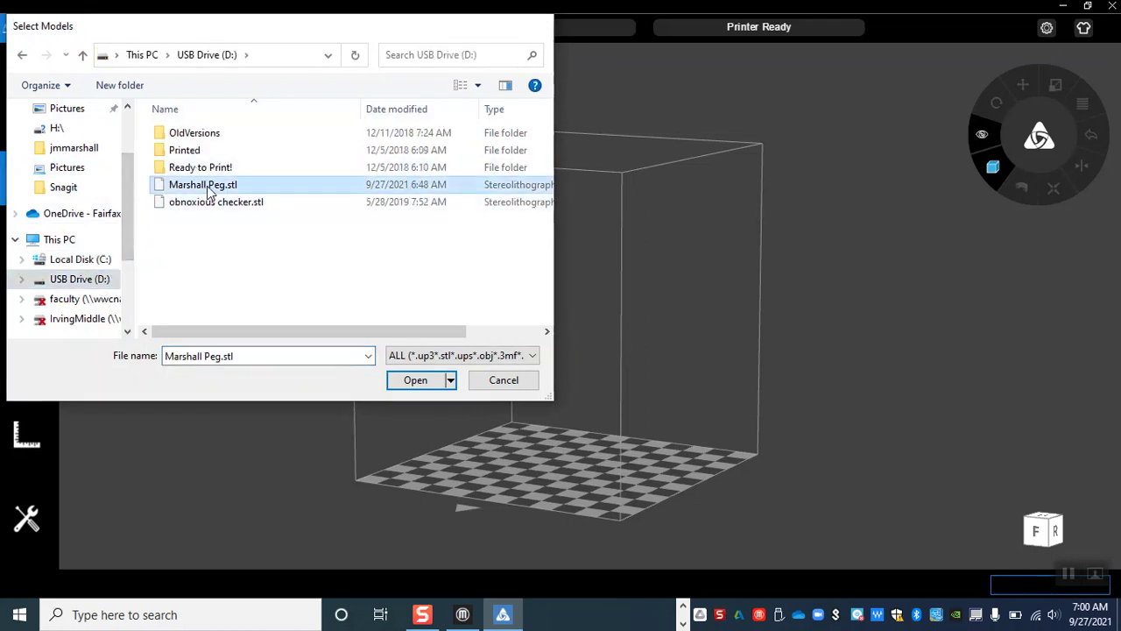
double_click(208, 191)
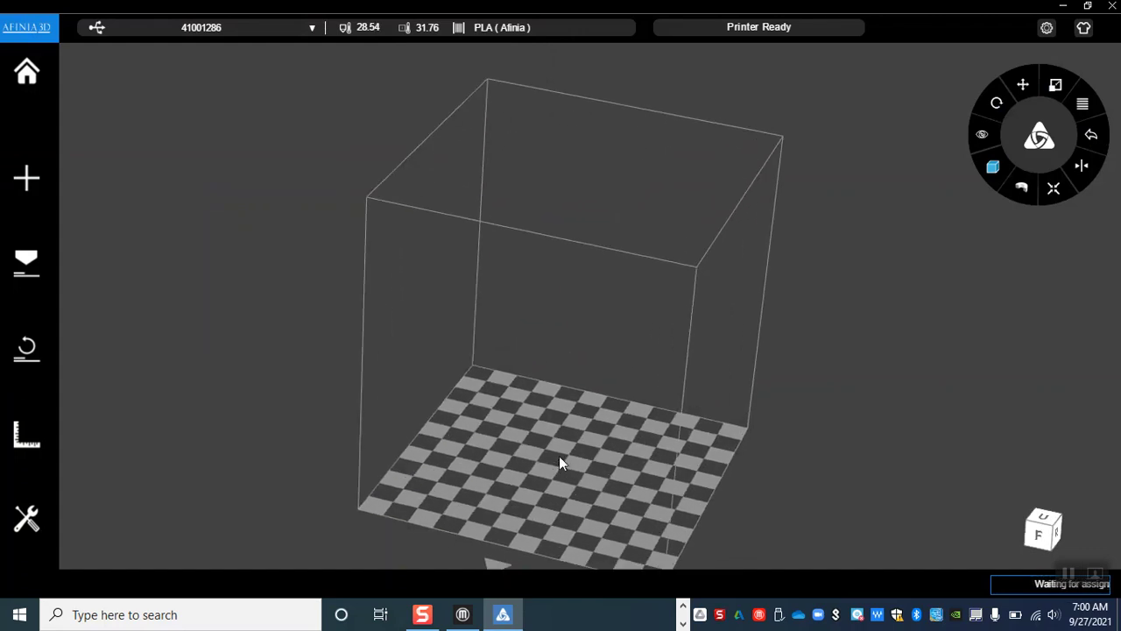
Scale the imported peg uniformly by a factor of 10
scroll(558, 462, "up", 10)
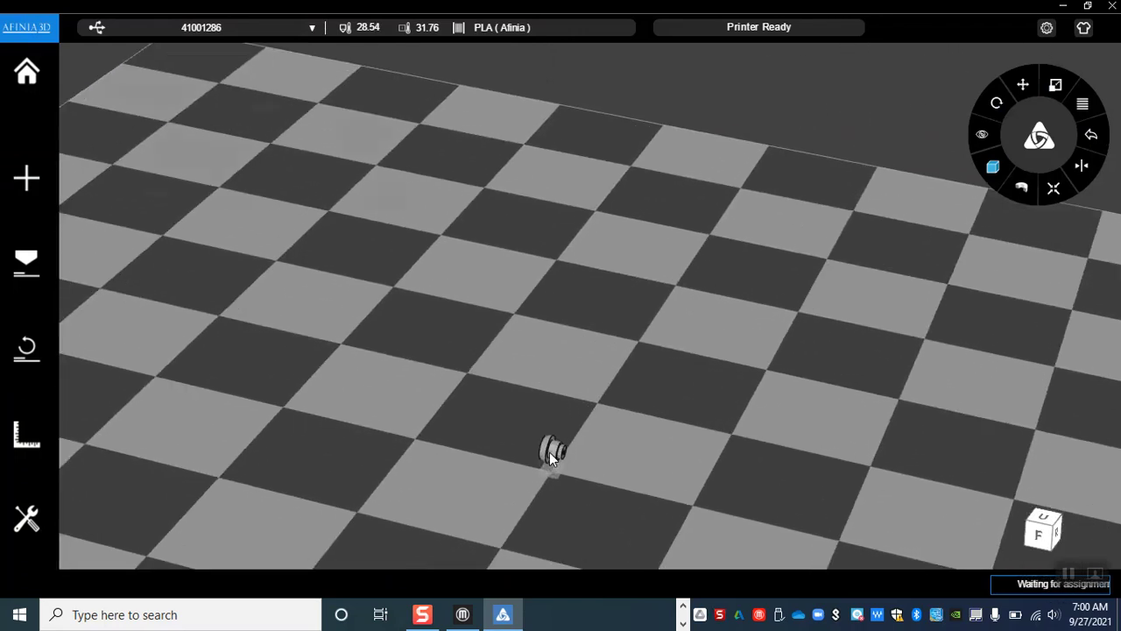
left_click(549, 452)
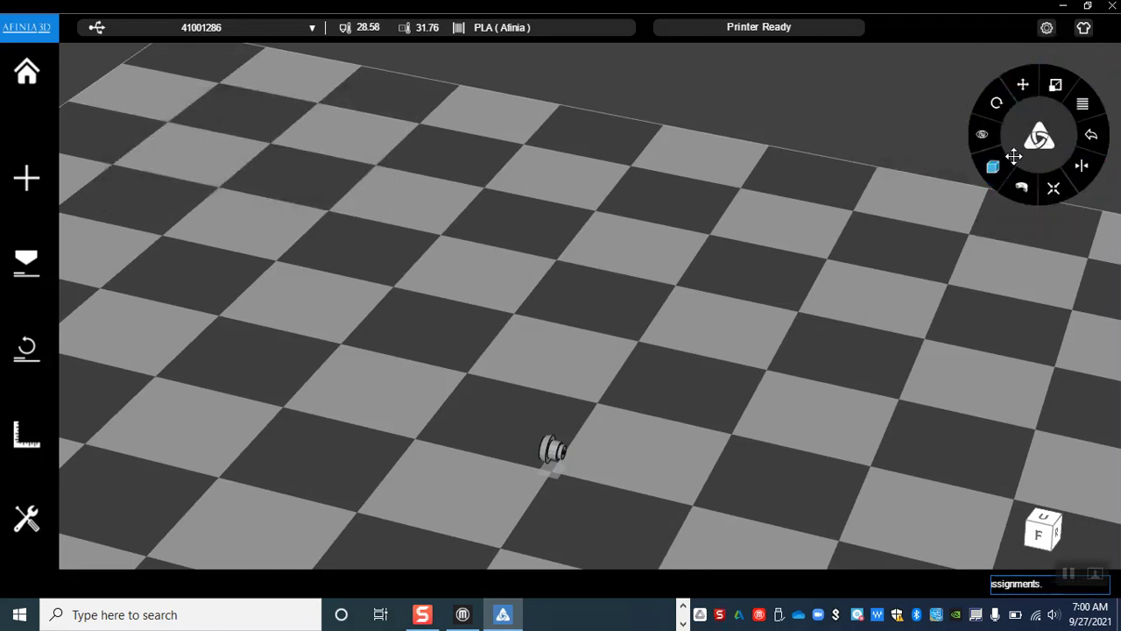
left_click(1056, 101)
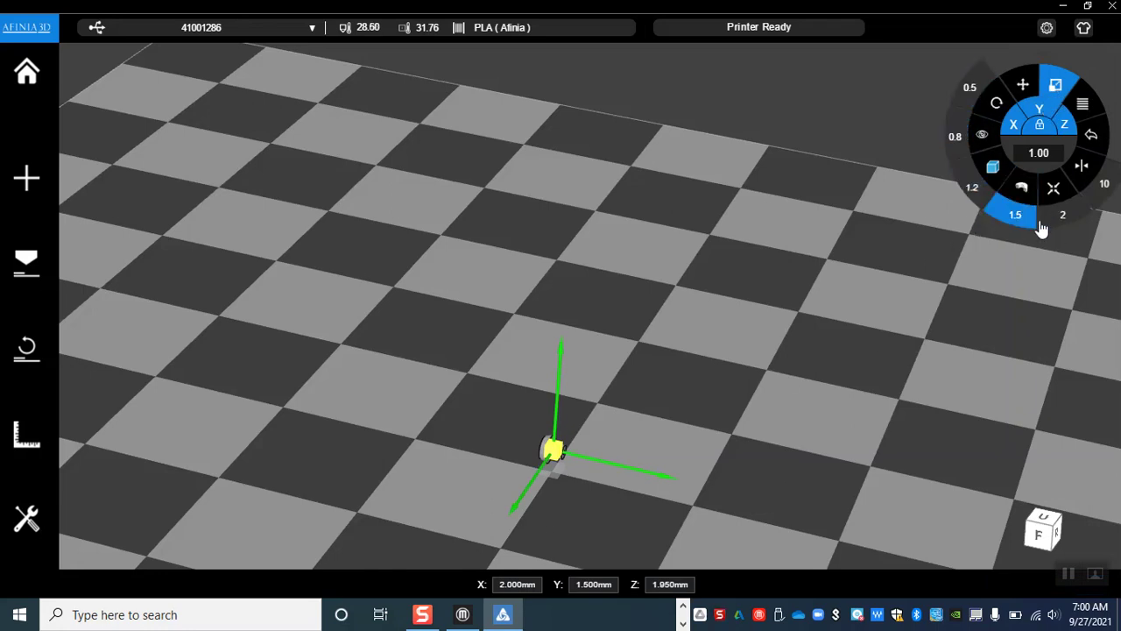
left_click(1107, 194)
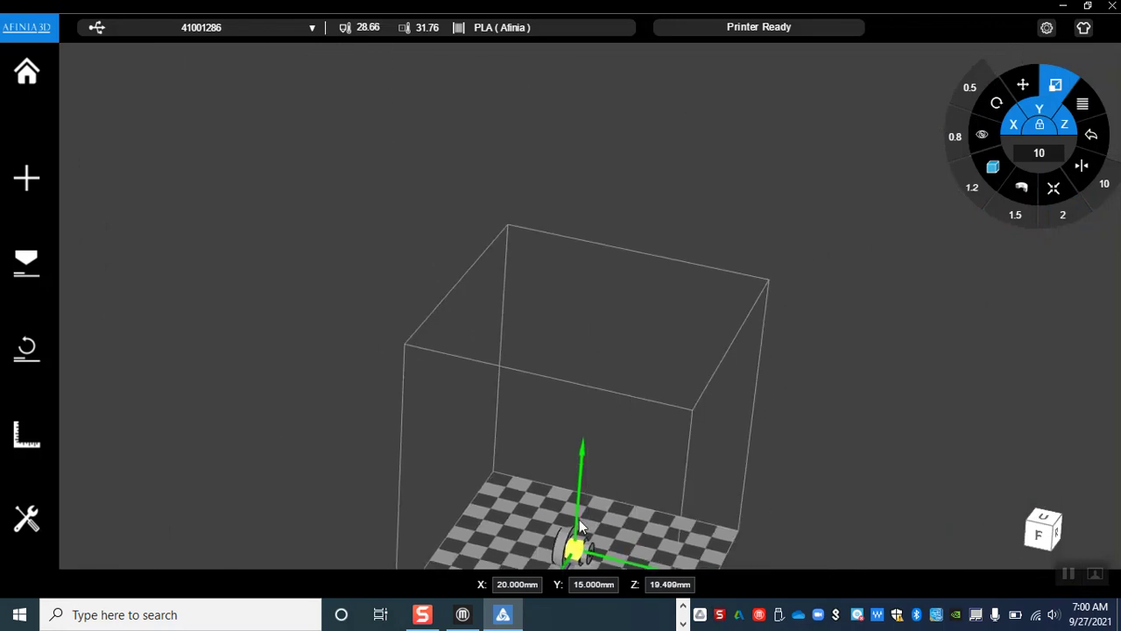
Set the peg's X dimension to 20 mm with its proportions locked
left_click(579, 519)
left_click_drag(594, 421, 547, 448)
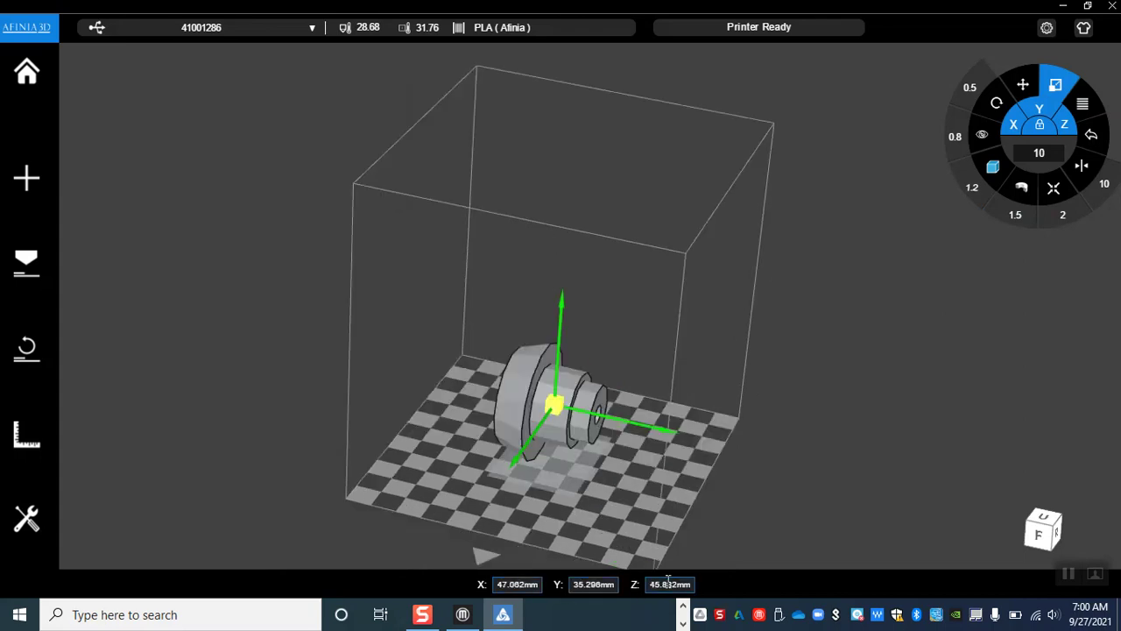
double_click(506, 587)
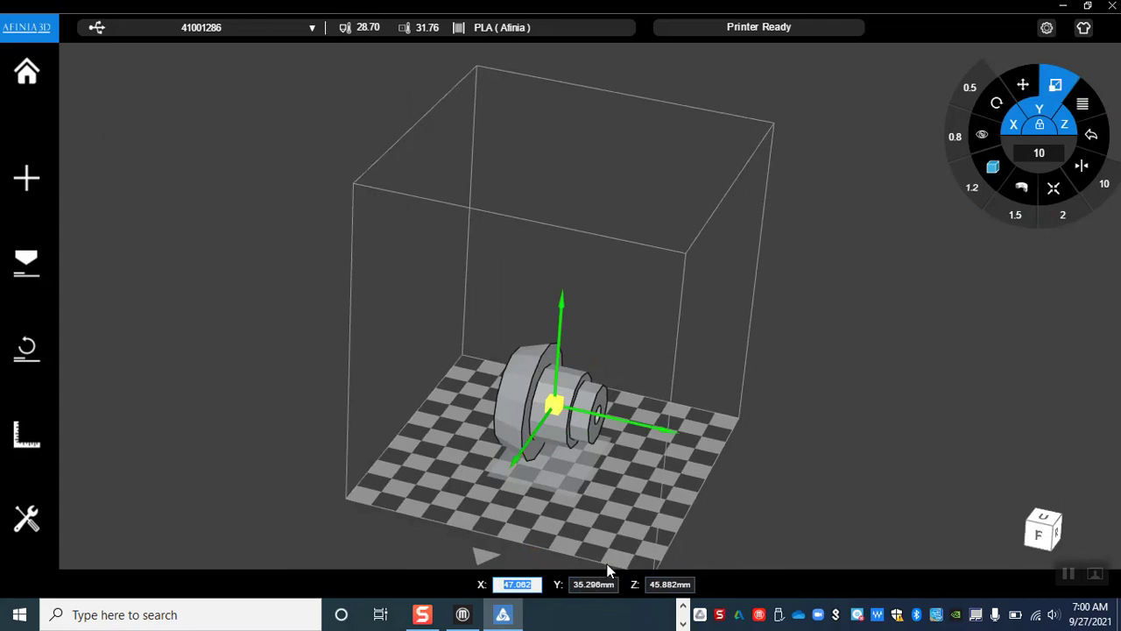
type("20")
key("Return")
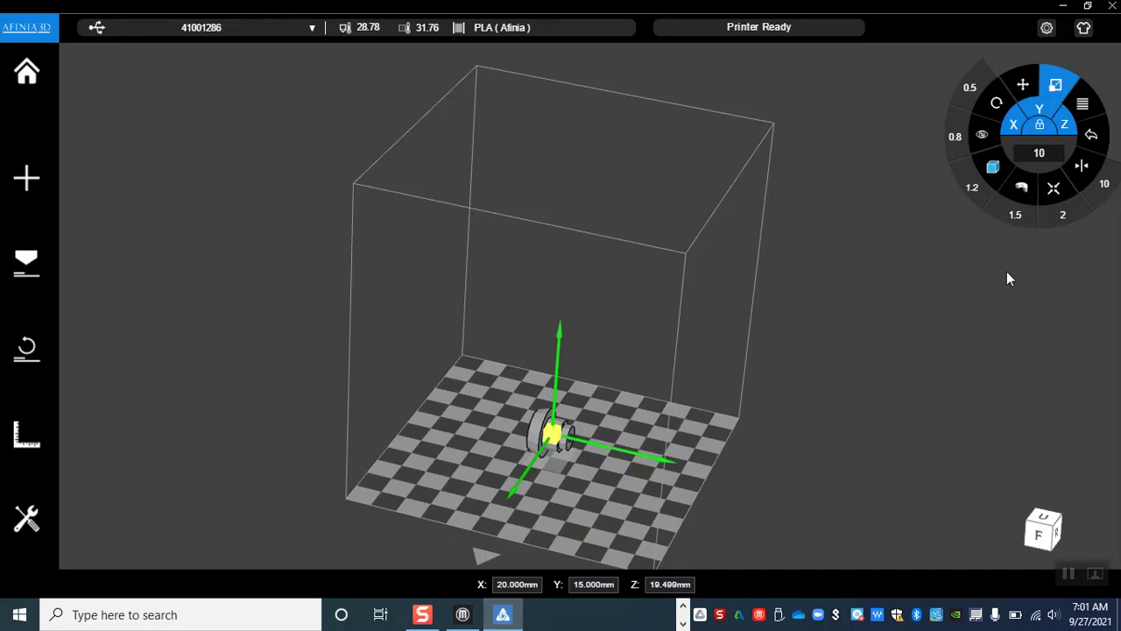
Rotate the scaled peg about the X axis by −90° three times so it stands on its wide base
left_click(998, 110)
left_click(996, 110)
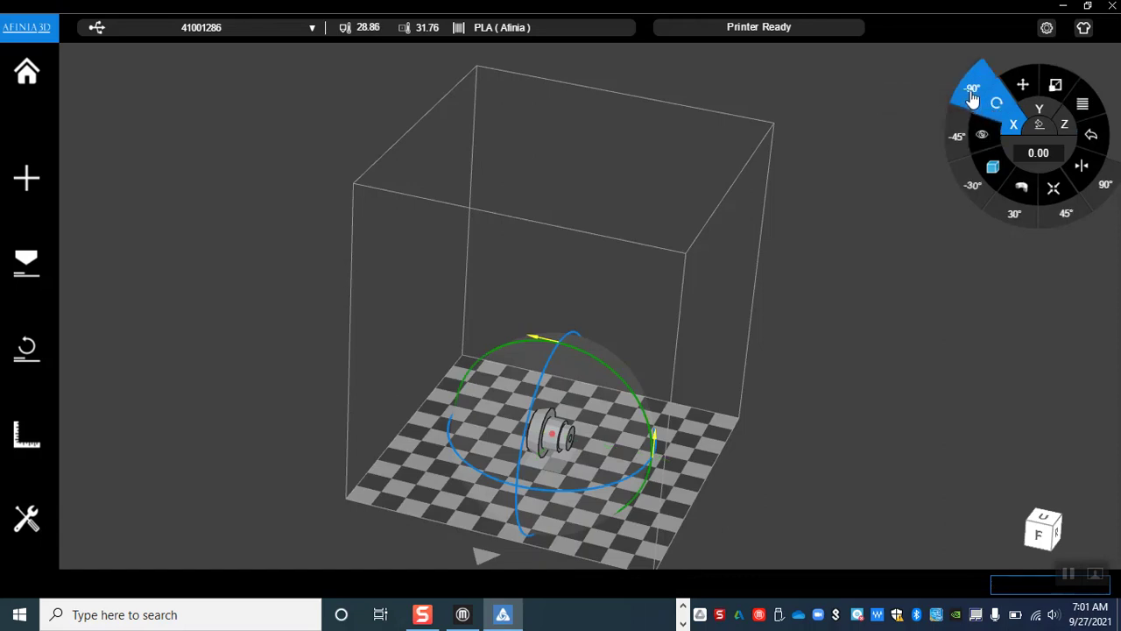
left_click(972, 95)
left_click(972, 95)
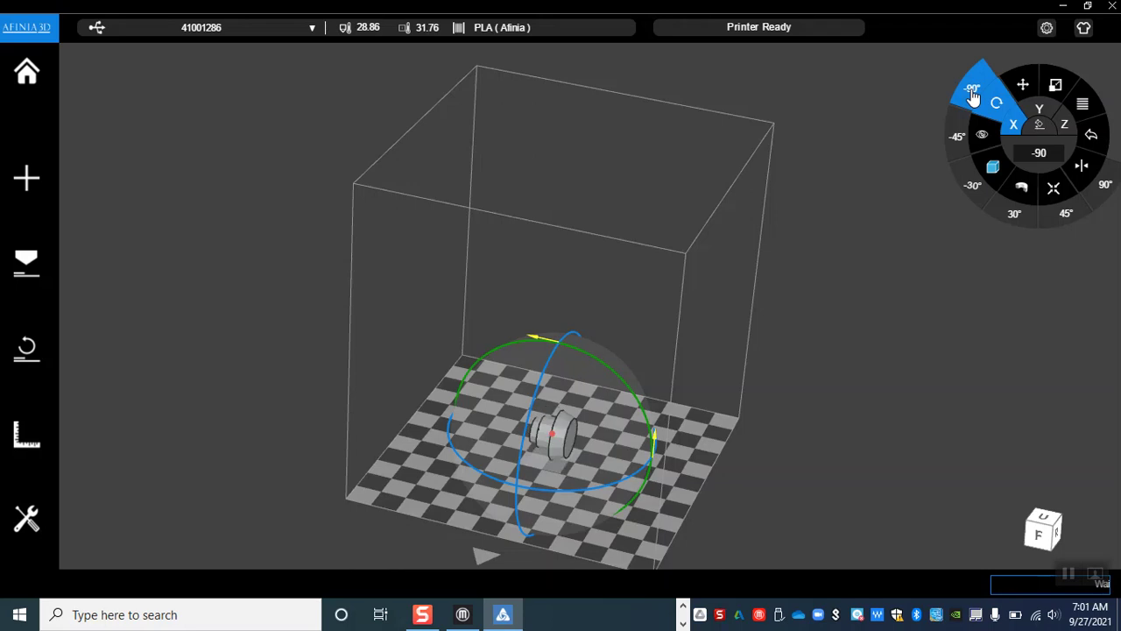
left_click(972, 95)
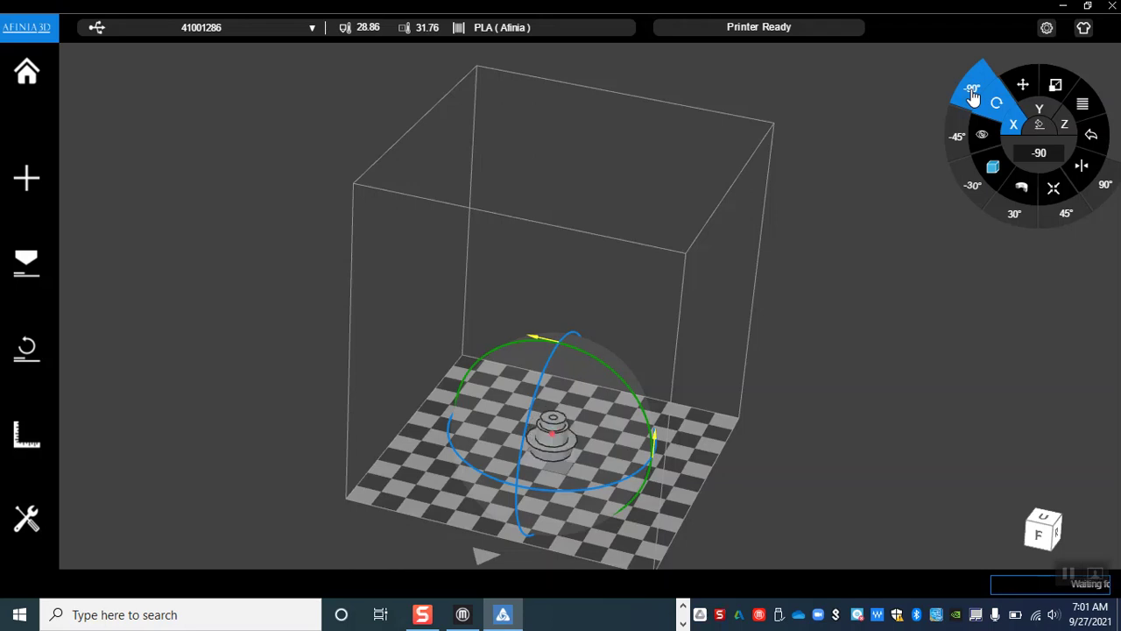
left_click(1036, 112)
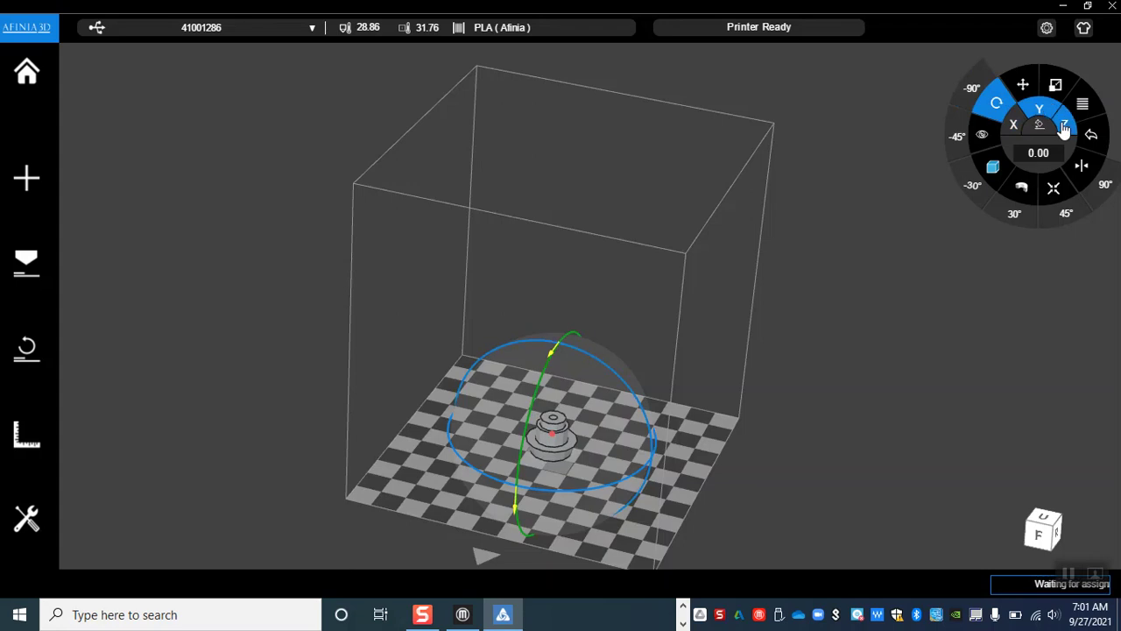
left_click(1062, 126)
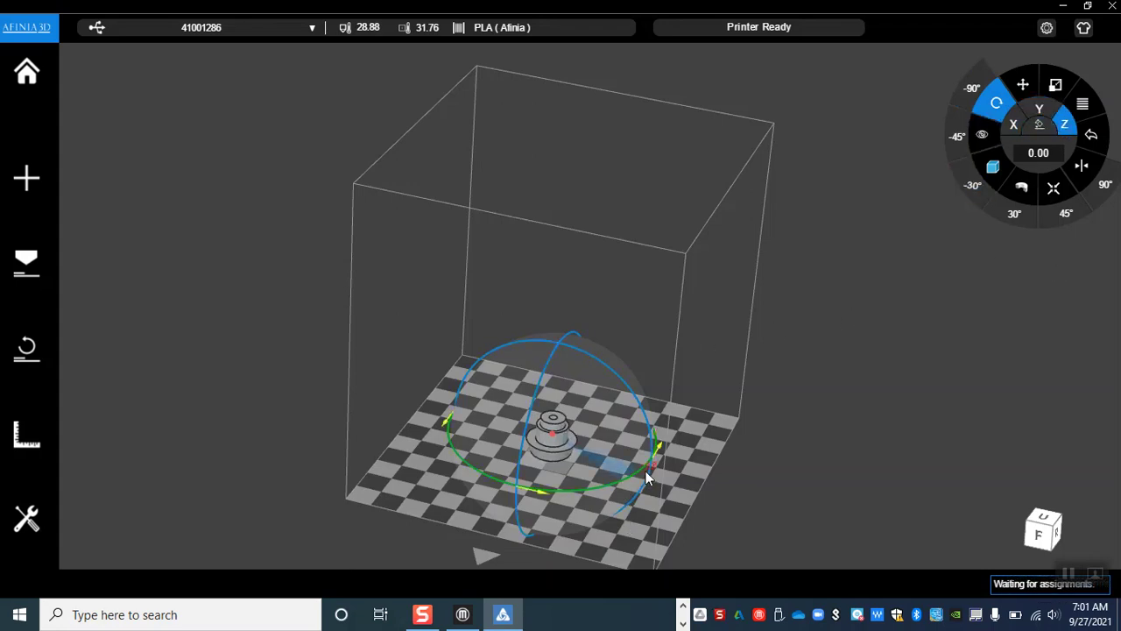
mouse_move(656, 459)
left_mouse_down()
mouse_move(665, 427)
mouse_move(636, 466)
left_mouse_up()
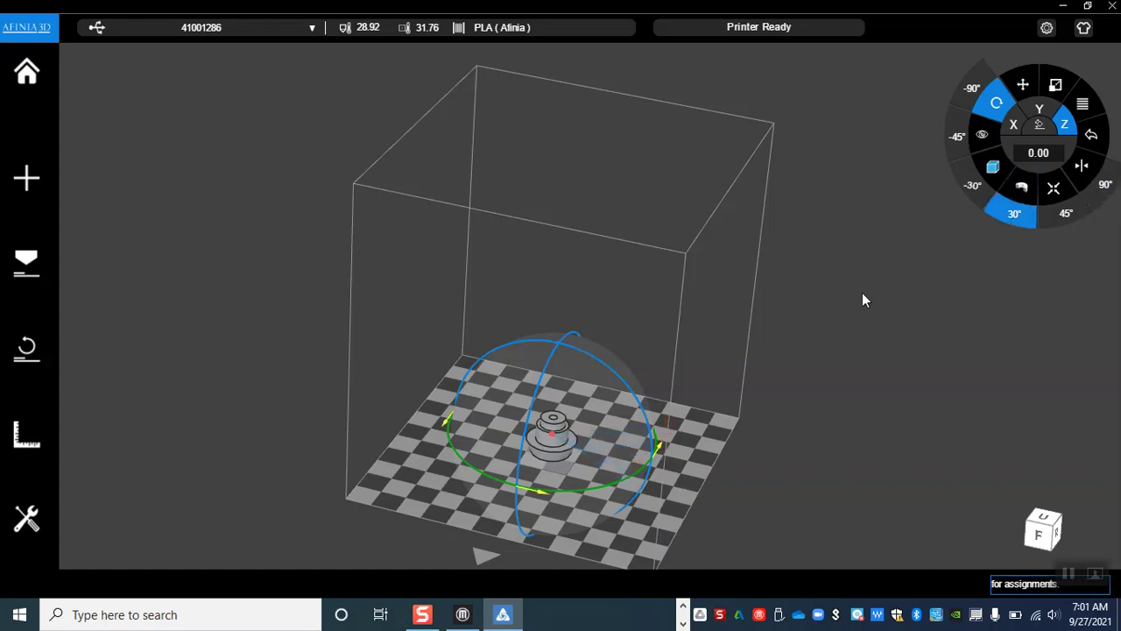
Auto-place the upright peg so its base rests on the build platform, and check the contact from the side
left_click_drag(775, 377, 552, 464)
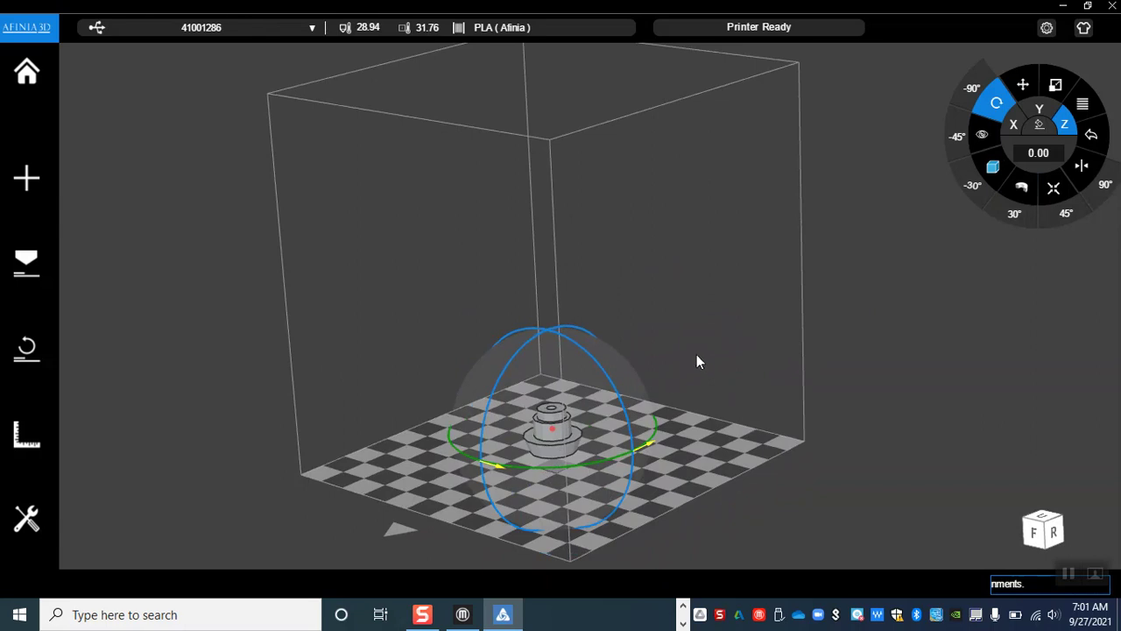
left_click_drag(697, 356, 743, 307)
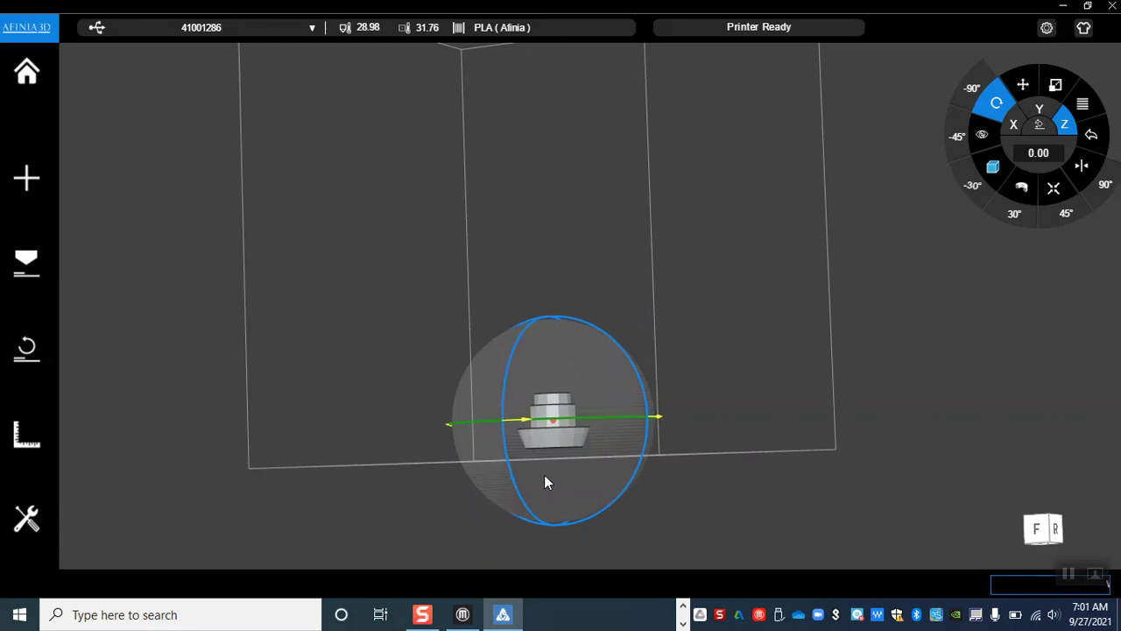
left_click(1057, 190)
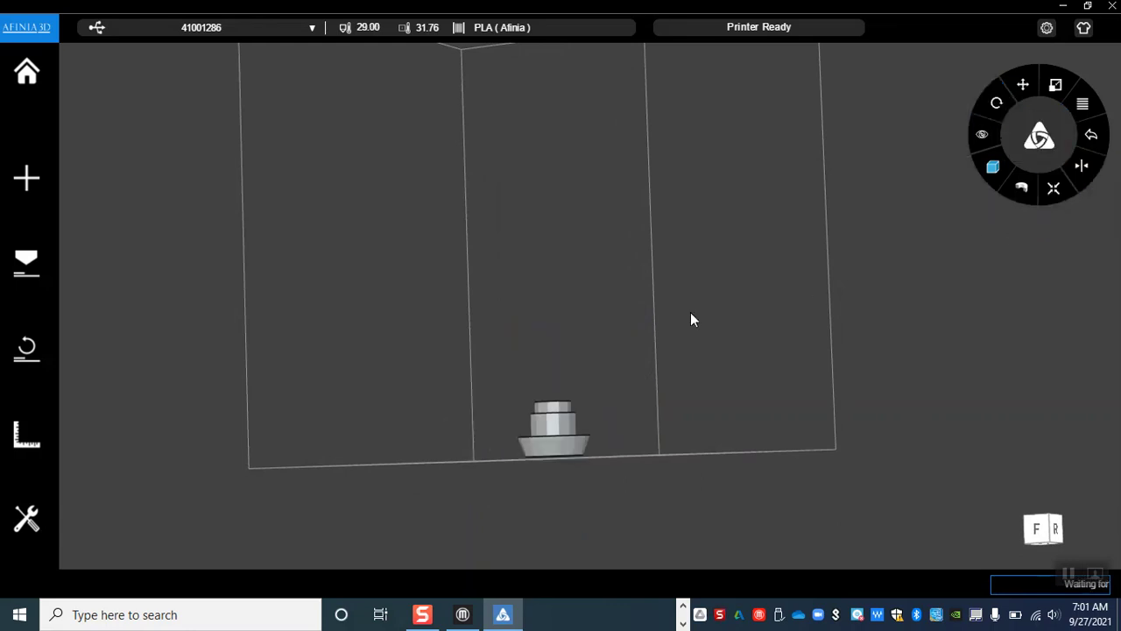
scroll(558, 447, "up", 1)
scroll(562, 468, "up", 4)
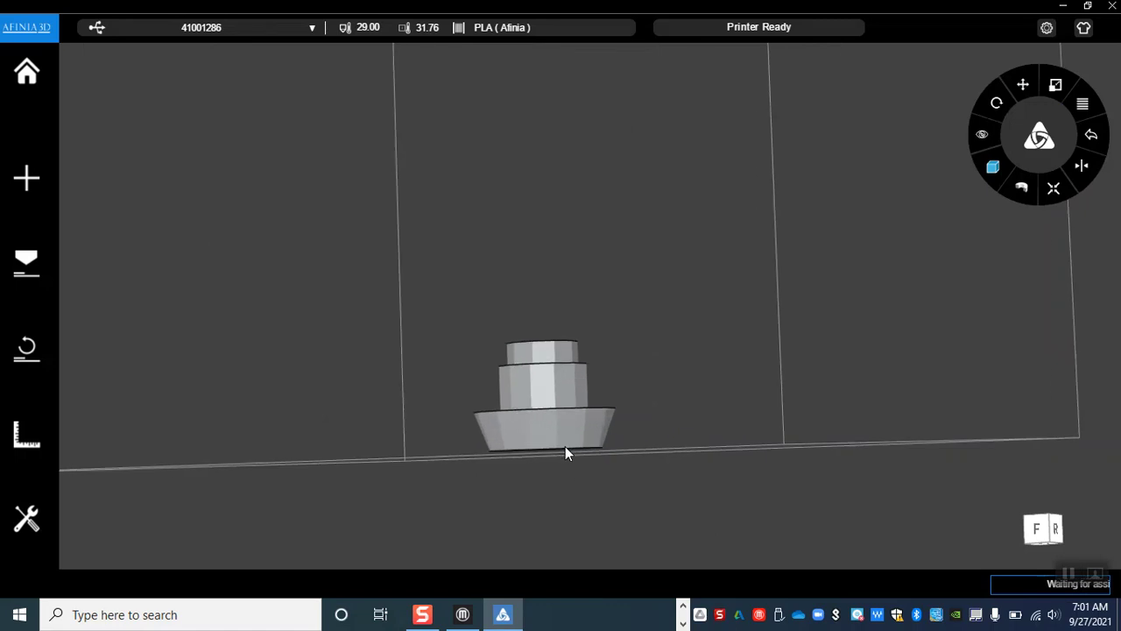
left_click_drag(780, 292, 828, 343)
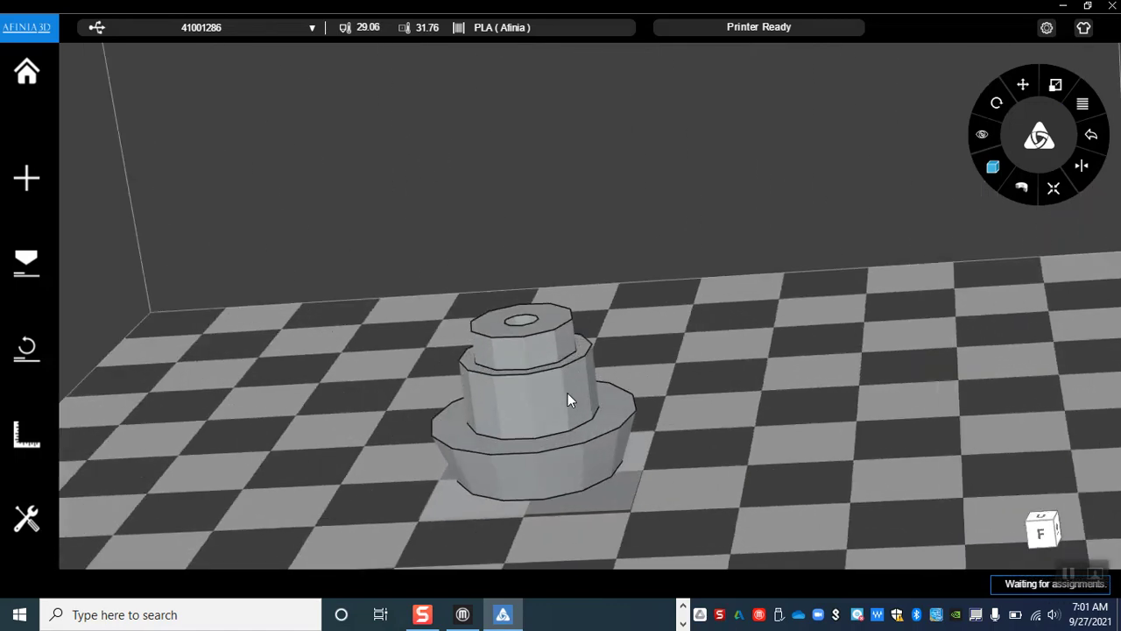
scroll(567, 392, "down", 5)
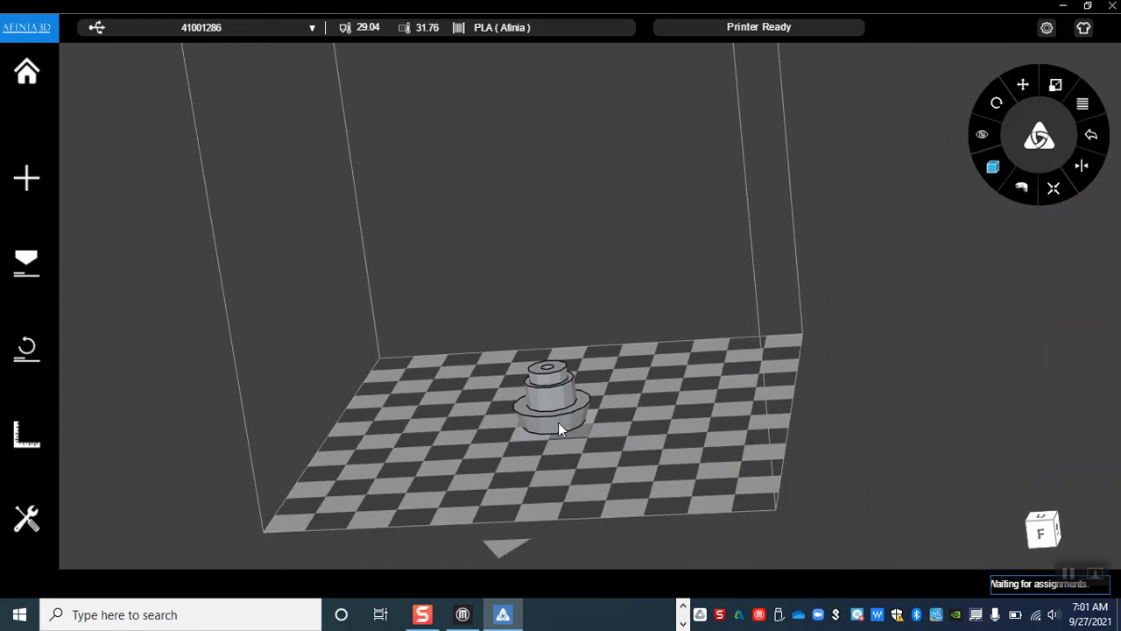
Make 2 copies of the peg on the build platform
mouse_move(551, 401)
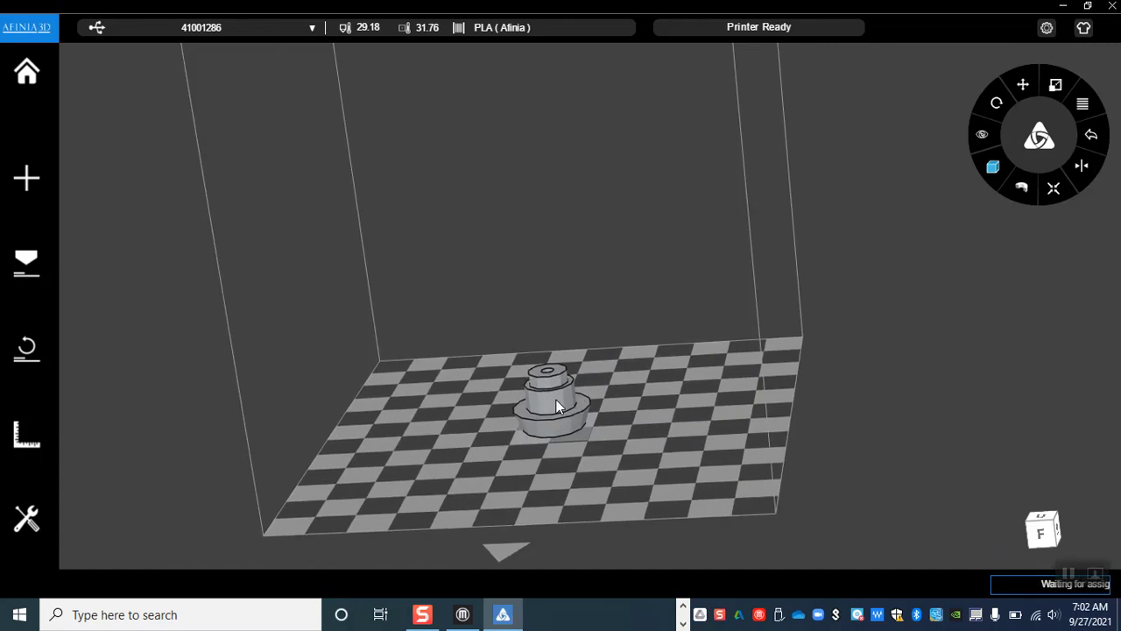
right_click(557, 403)
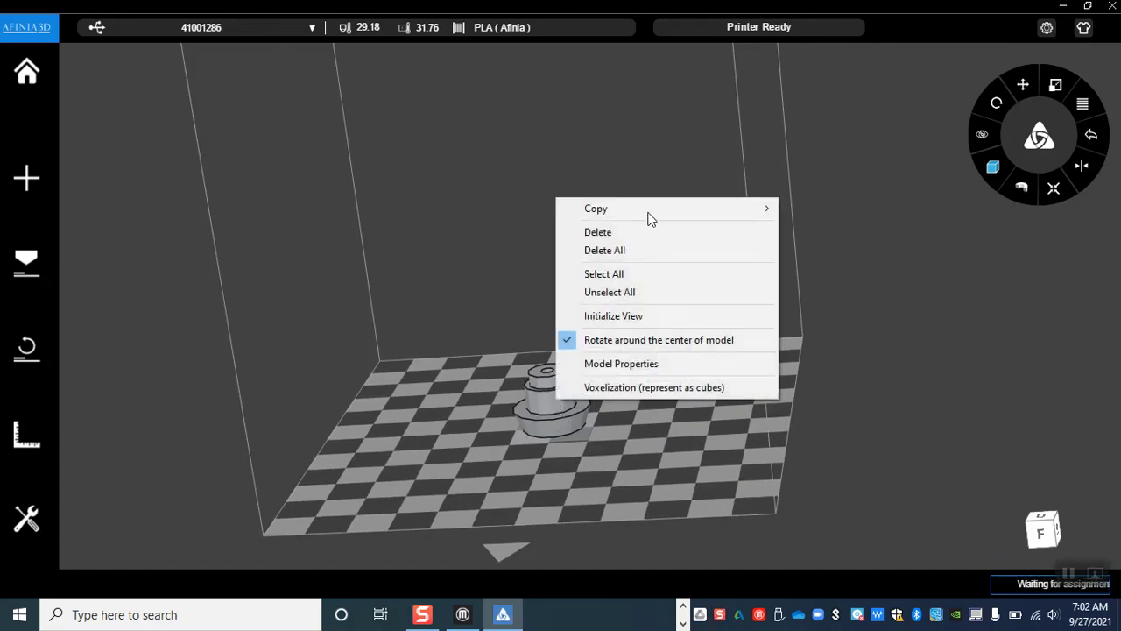
mouse_move(652, 214)
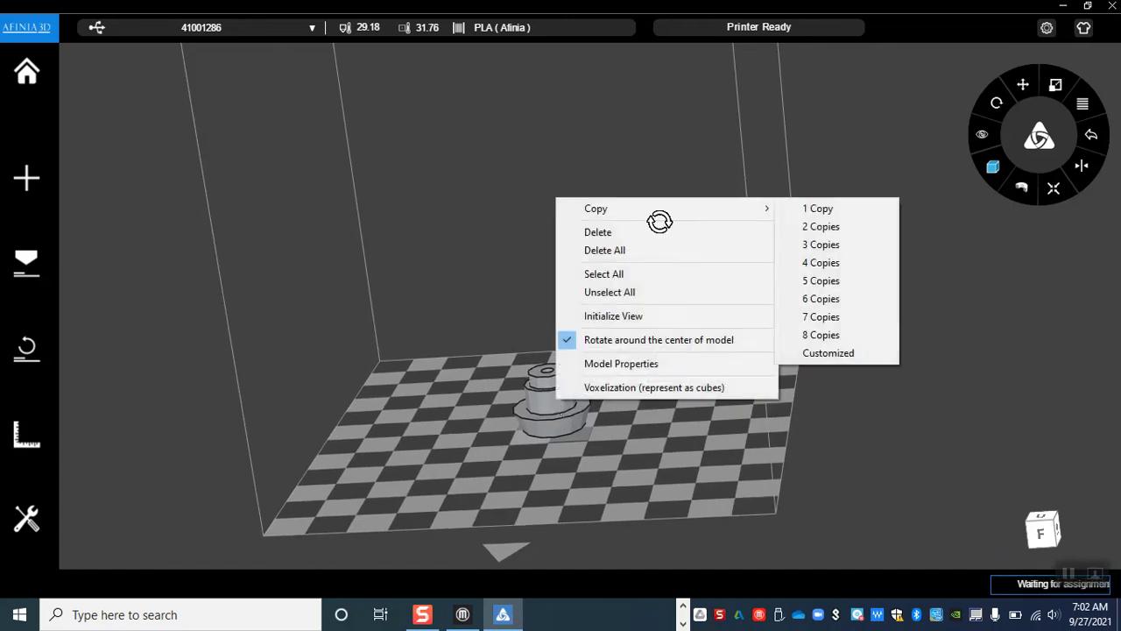
left_click(821, 228)
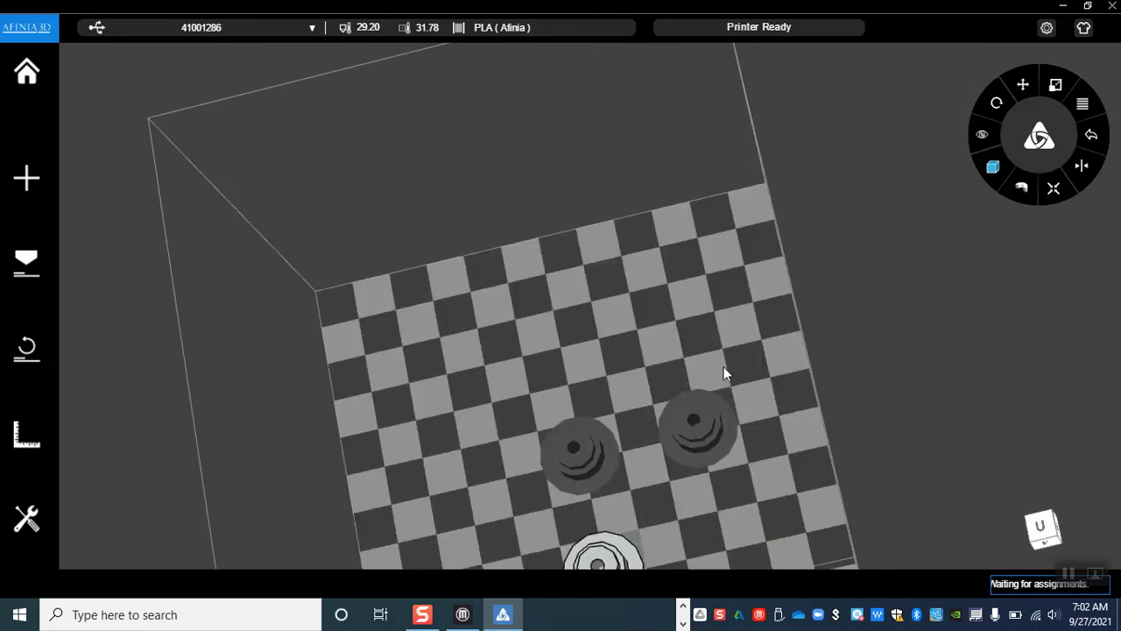
Delete one of the three pegs and auto-arrange the remaining two around the middle of the build platform
left_click_drag(663, 509, 723, 418)
key("Delete")
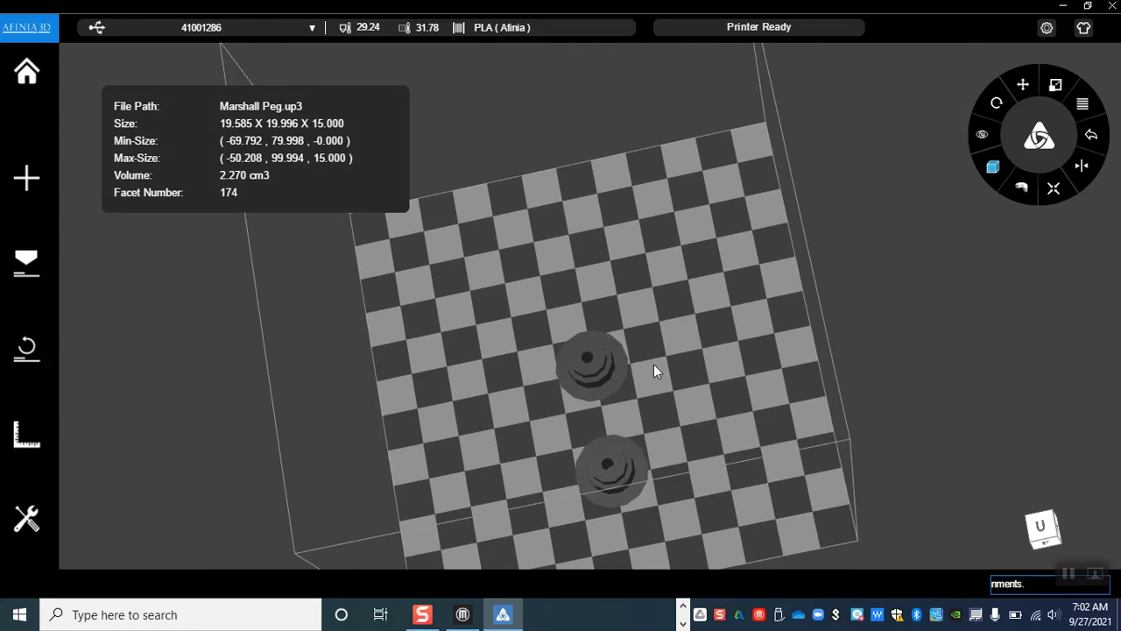
left_click(1061, 194)
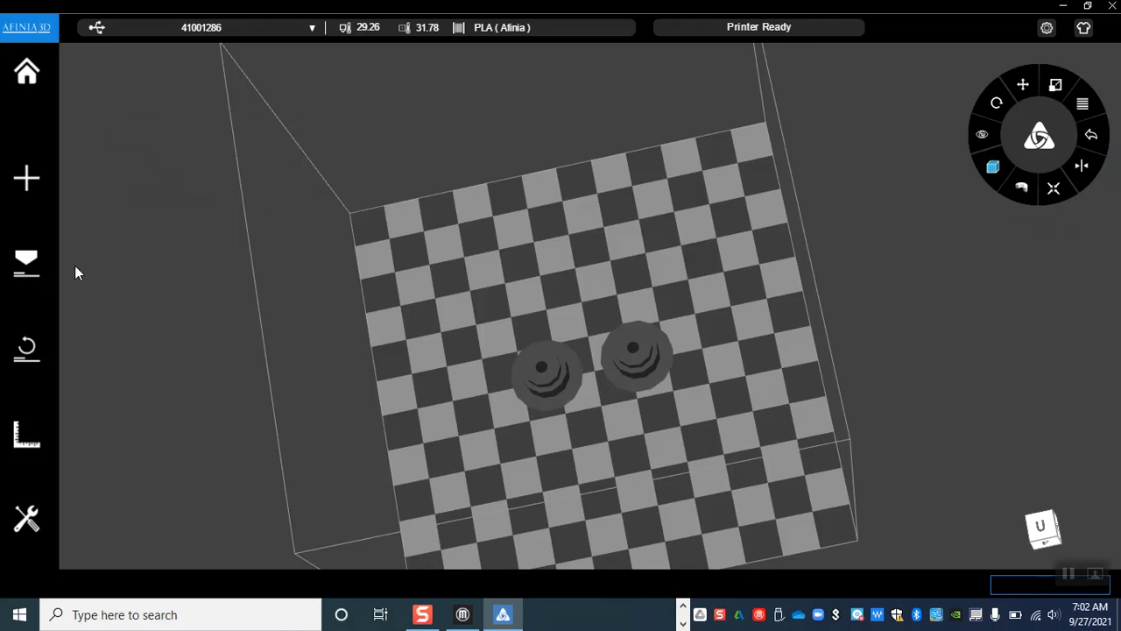
Start printing both pegs with 0.2 mm layer thickness and Normal quality, and dismiss the print estimate
left_click(19, 271)
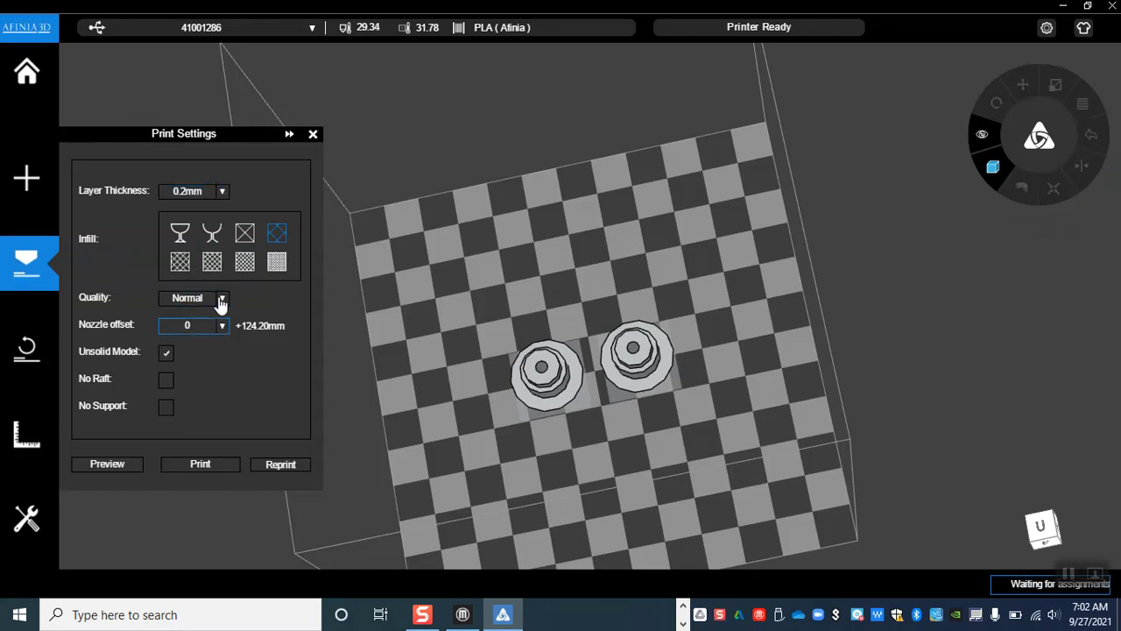
left_click(193, 467)
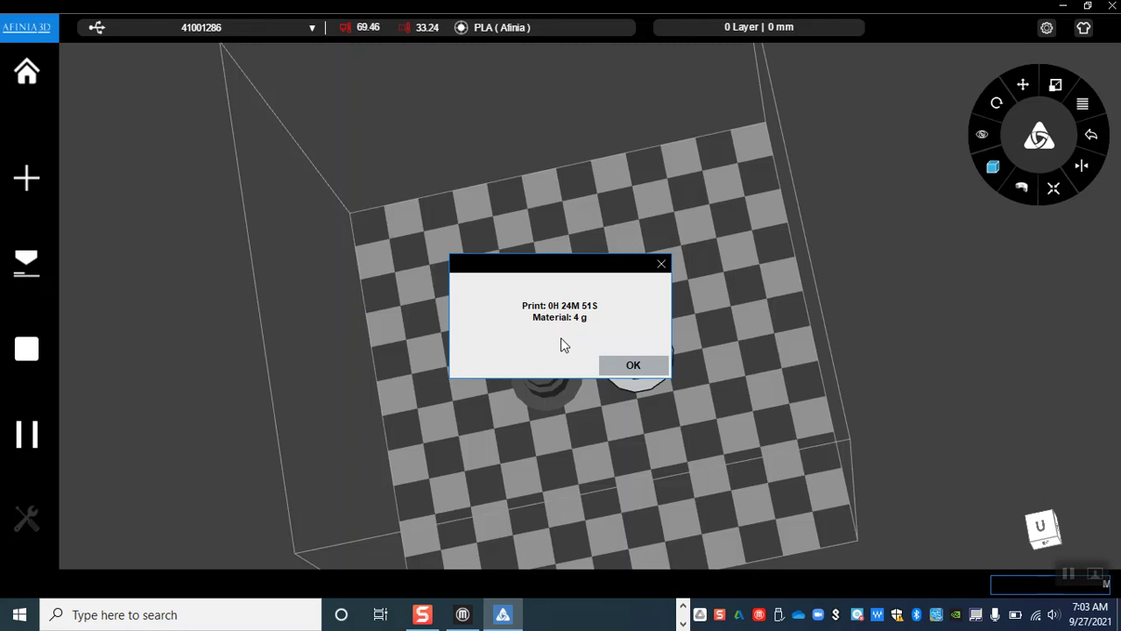
left_click(634, 364)
left_click_drag(629, 382, 593, 338)
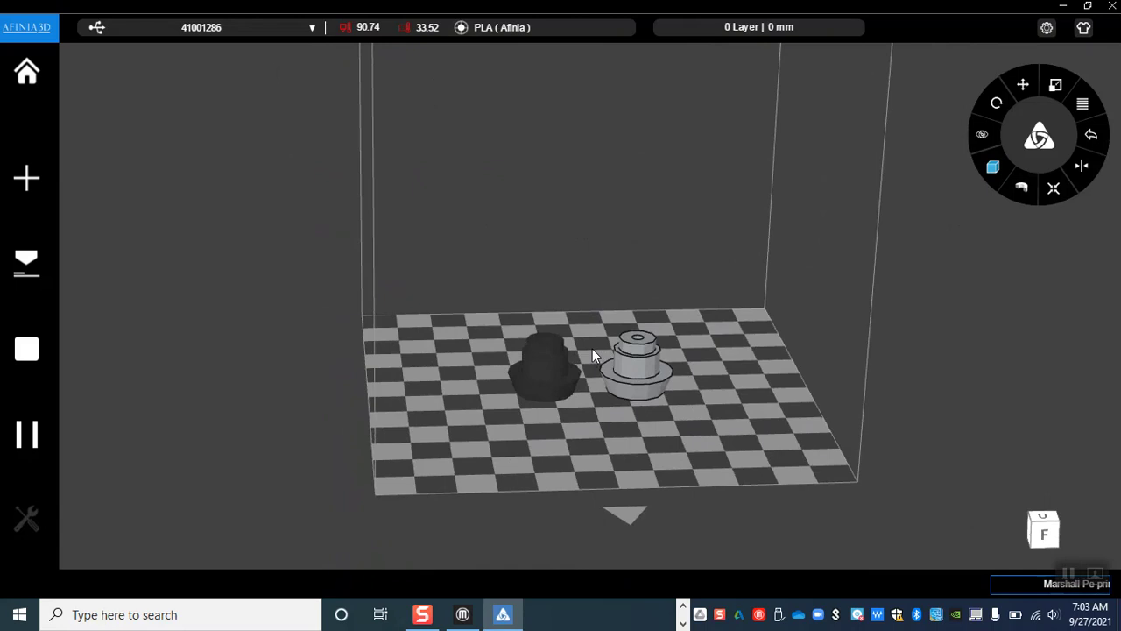